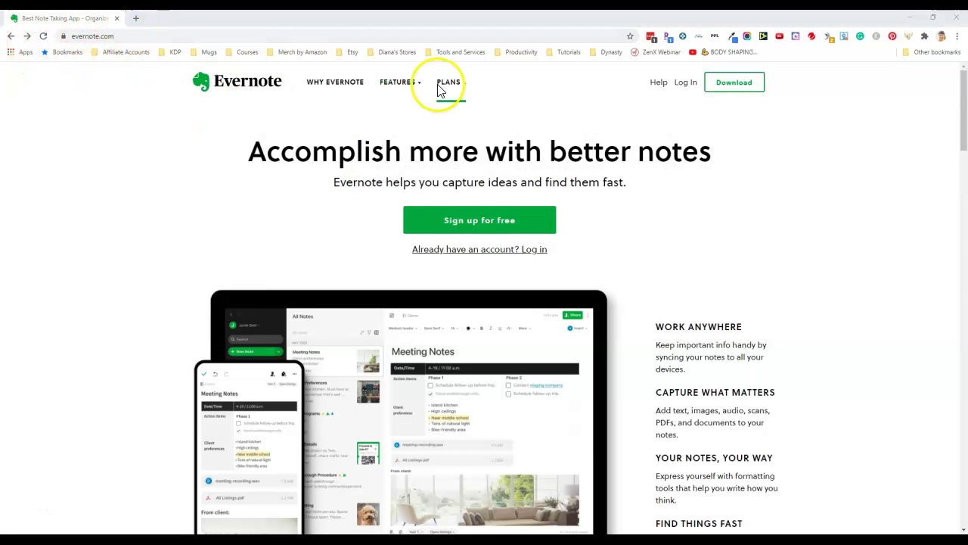
Step: Look over Evernote's plan comparison, then open the To-Do List note in the web app
{"action": "mouse_move", "coordinate": [444, 87]}
{"action": "left_click", "coordinate": [256, 206]}
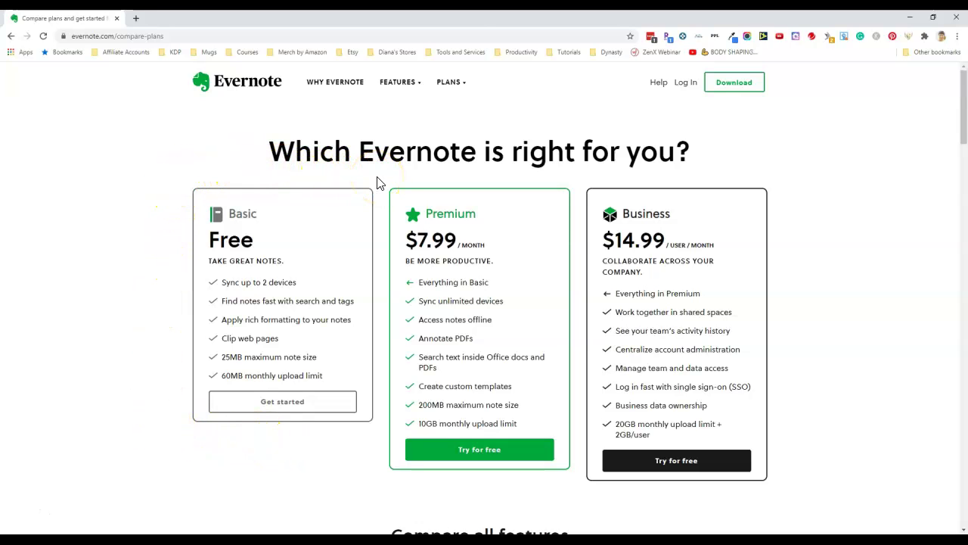
{"action": "left_click", "coordinate": [763, 135]}
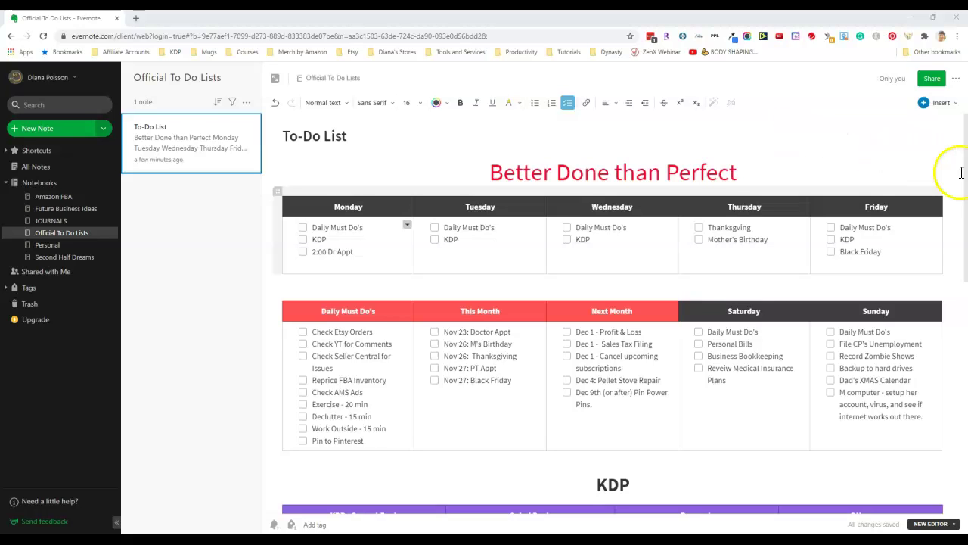
Step: Check off Monday's Daily Must Do's, KDP and 2:00 Dr Appt tasks in the weekday table
{"action": "scroll", "coordinate": [962, 173], "scroll_direction": "down", "scroll_amount": 3}
{"action": "scroll", "coordinate": [959, 174], "scroll_direction": "down", "scroll_amount": 2}
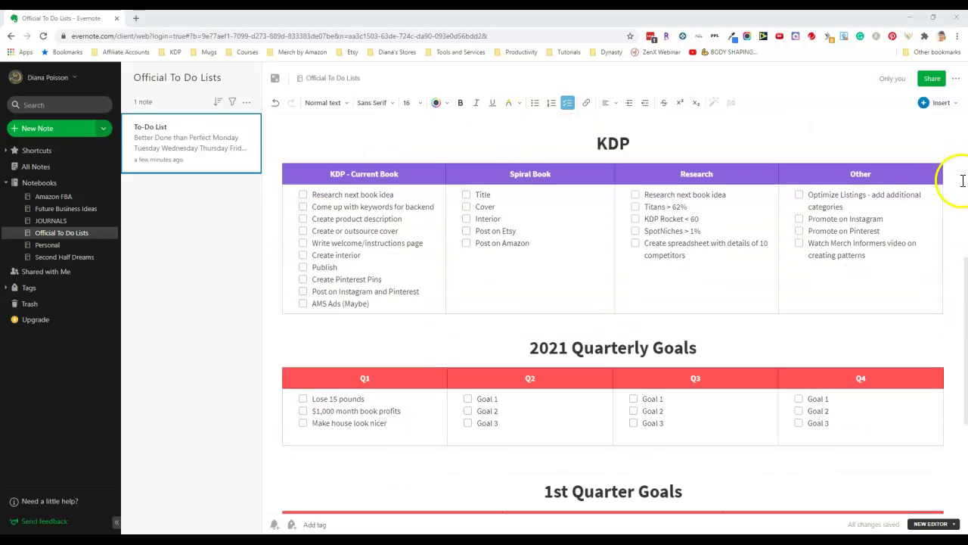
{"action": "scroll", "coordinate": [954, 164], "scroll_direction": "up", "scroll_amount": 4}
{"action": "scroll", "coordinate": [958, 152], "scroll_direction": "up", "scroll_amount": 2}
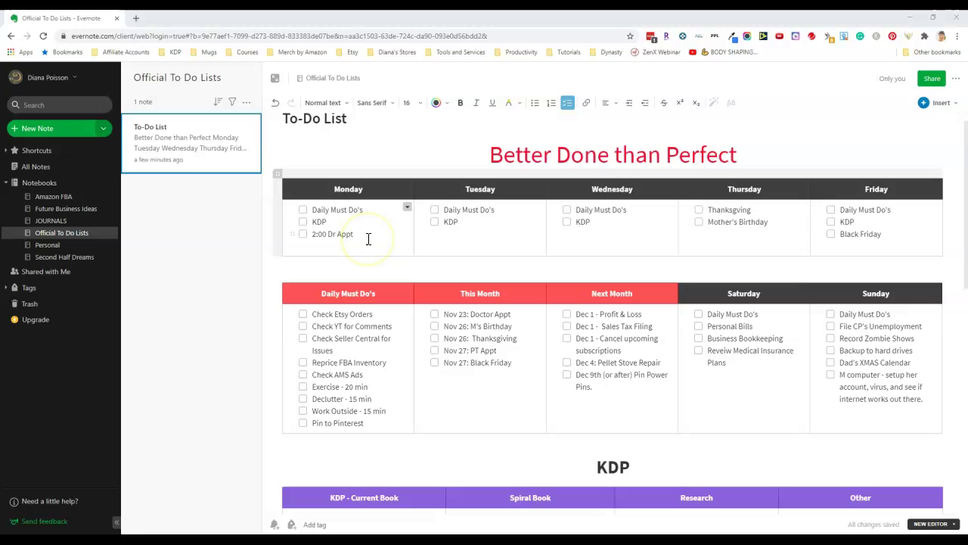
{"action": "left_click", "coordinate": [303, 209]}
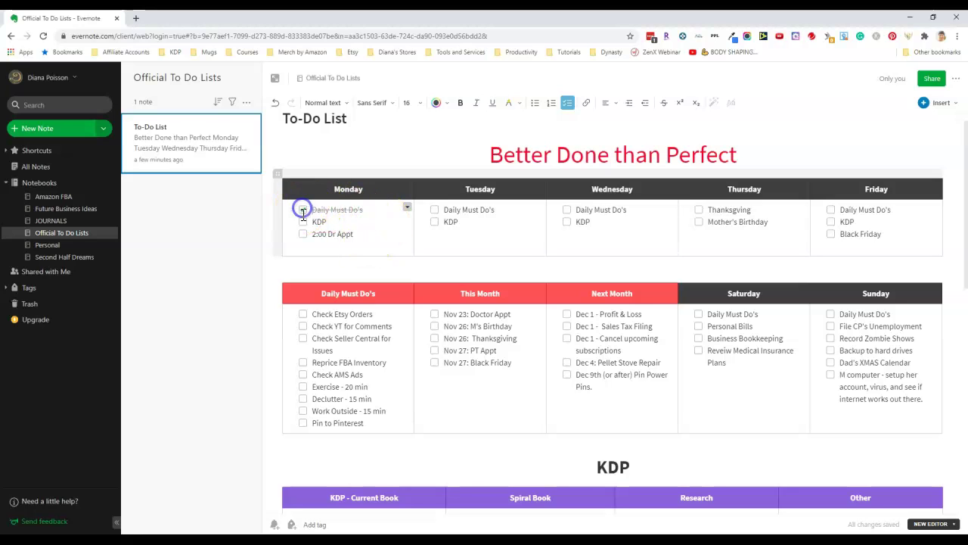
{"action": "left_click", "coordinate": [303, 221]}
{"action": "left_click", "coordinate": [303, 233]}
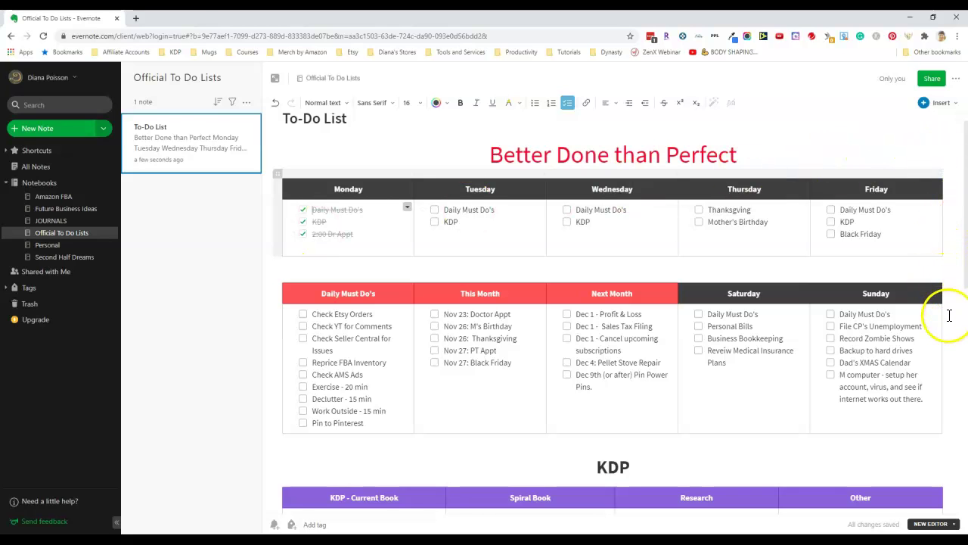
{"action": "scroll", "coordinate": [947, 307], "scroll_direction": "down", "scroll_amount": 1}
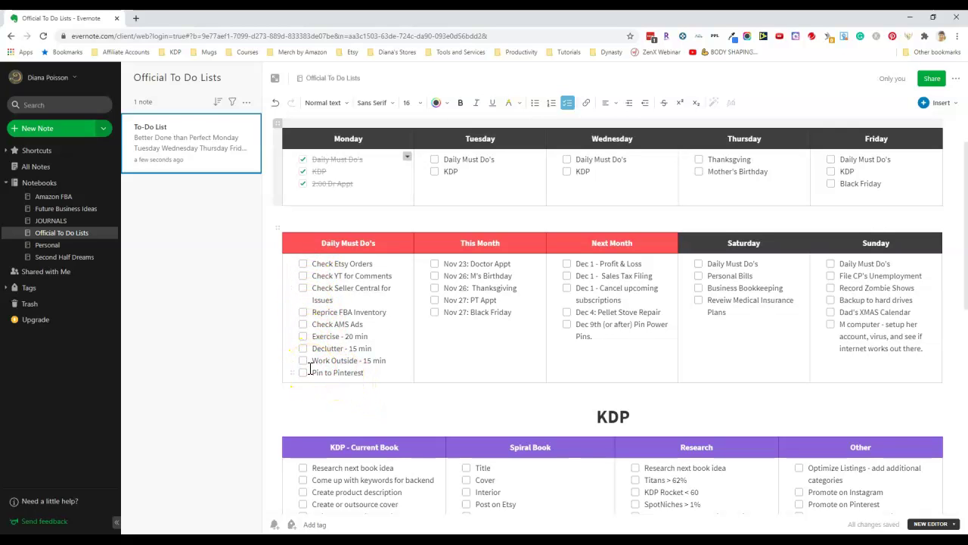
{"action": "scroll", "coordinate": [310, 368], "scroll_direction": "up", "scroll_amount": 2}
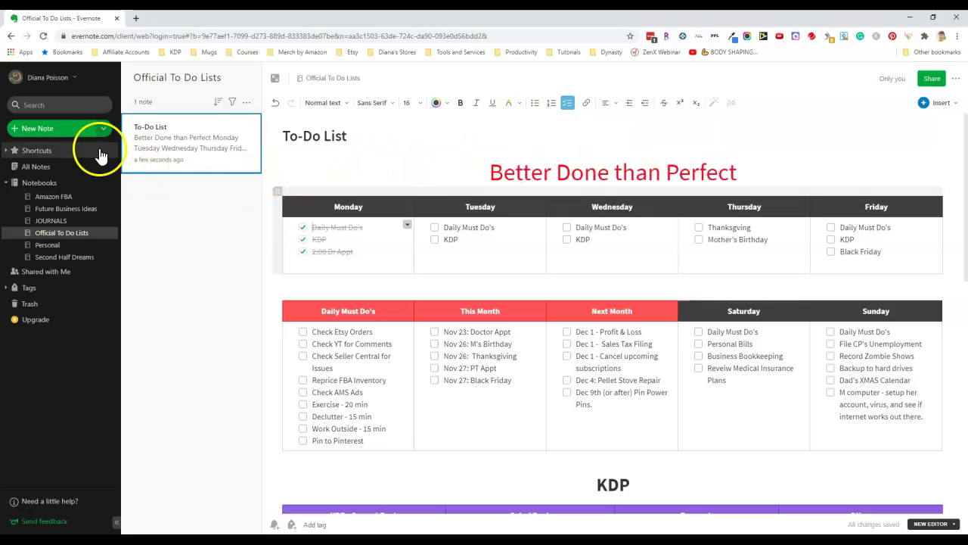
Step: Create a new note holding a five-column table for the Monday–Friday headings
{"action": "left_click", "coordinate": [61, 129]}
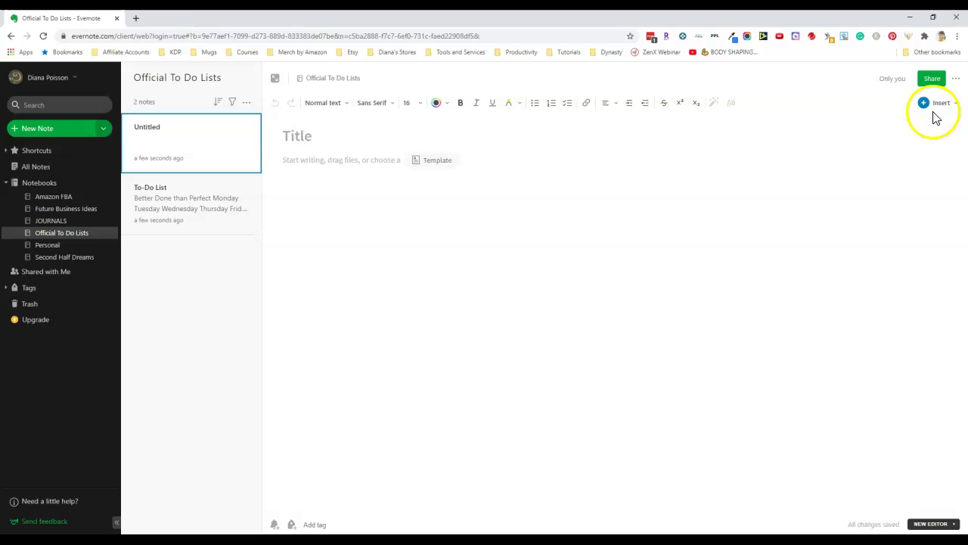
{"action": "left_click", "coordinate": [958, 110]}
{"action": "left_click", "coordinate": [922, 133]}
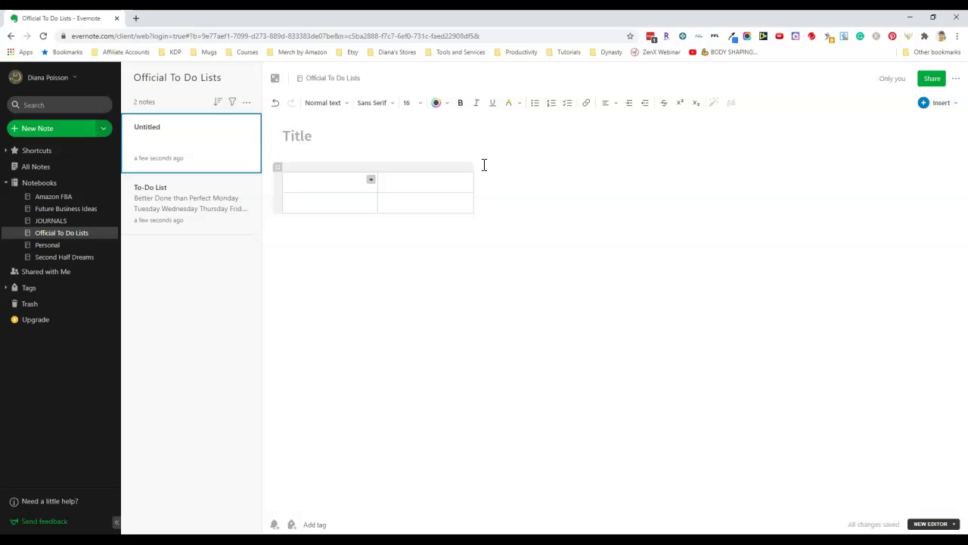
{"action": "left_click_drag", "start_coordinate": [463, 167], "coordinate": [283, 174]}
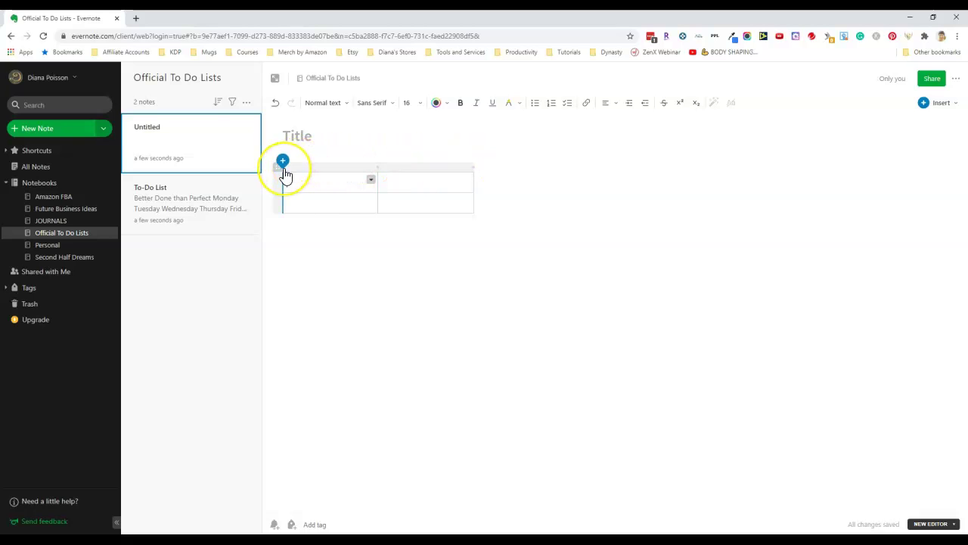
{"action": "mouse_move", "coordinate": [287, 174]}
{"action": "left_click", "coordinate": [282, 165]}
{"action": "left_click", "coordinate": [282, 164]}
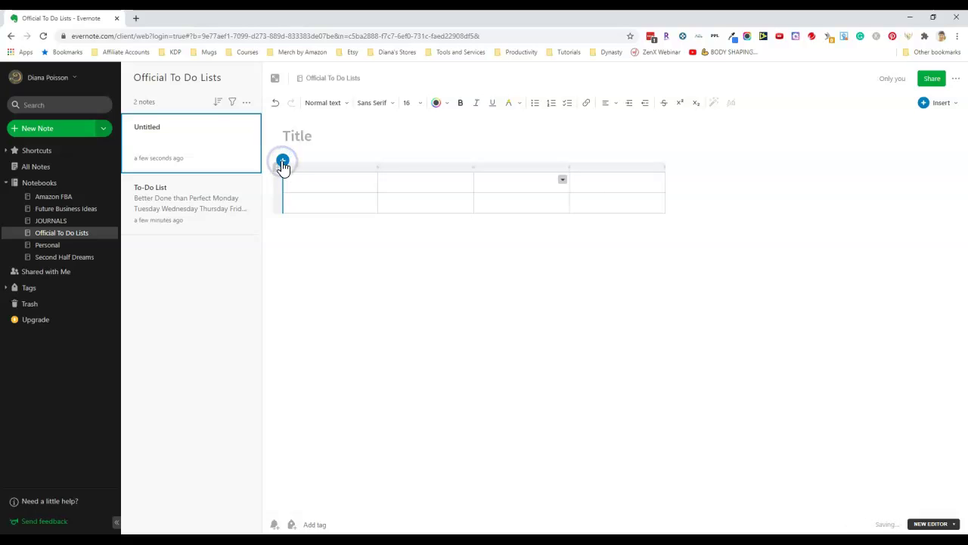
{"action": "left_click", "coordinate": [283, 165]}
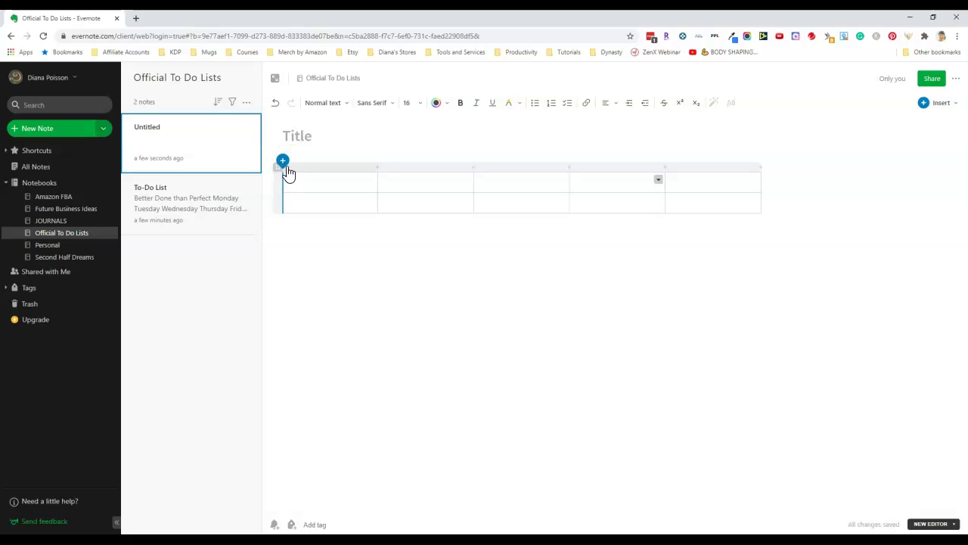
{"action": "left_click", "coordinate": [302, 180]}
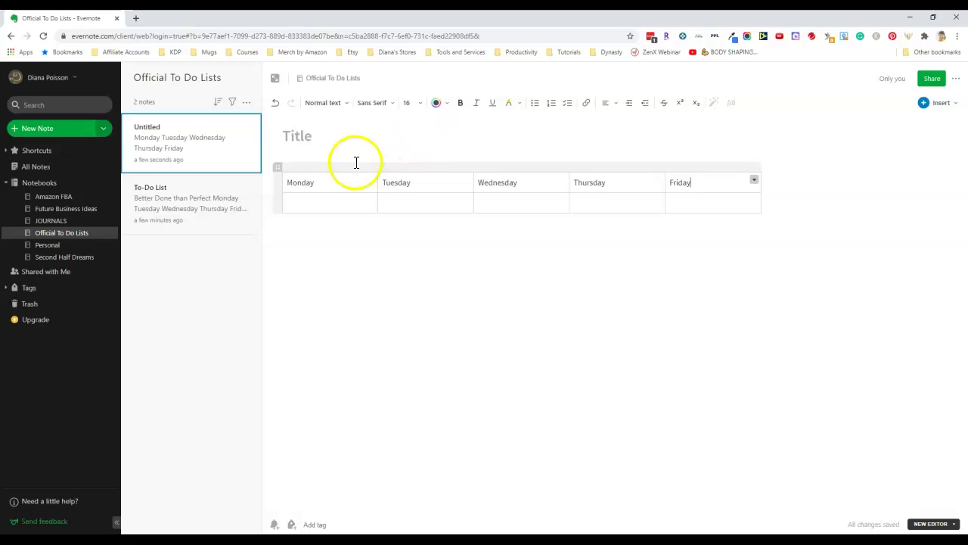
Step: Give the weekday header row a dark slate background and 18-point bold centered text
{"action": "left_click", "coordinate": [278, 182]}
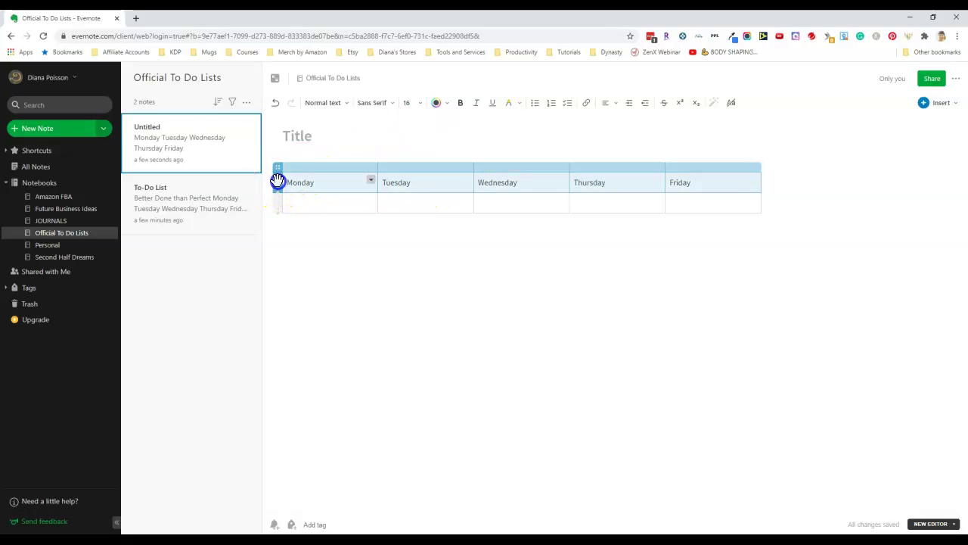
{"action": "left_click", "coordinate": [372, 182]}
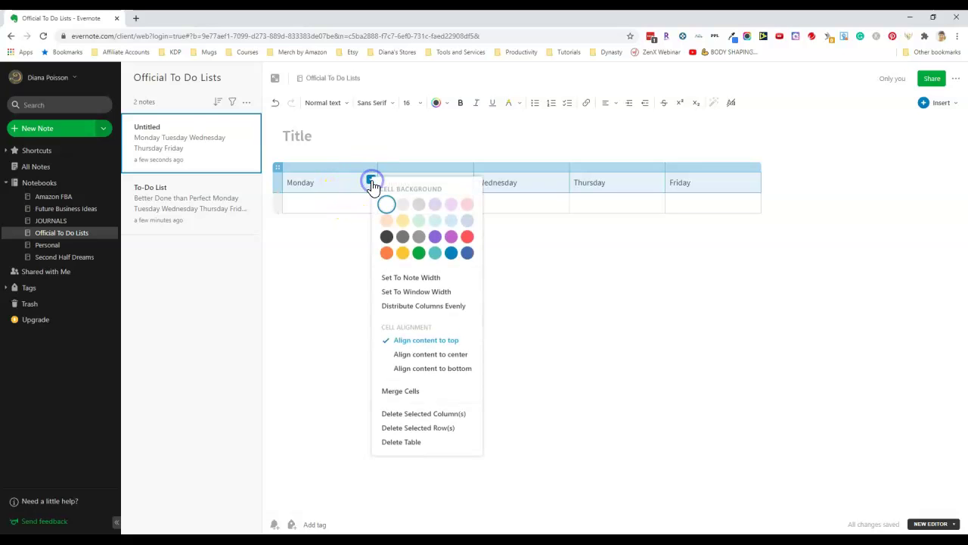
{"action": "left_click", "coordinate": [386, 236]}
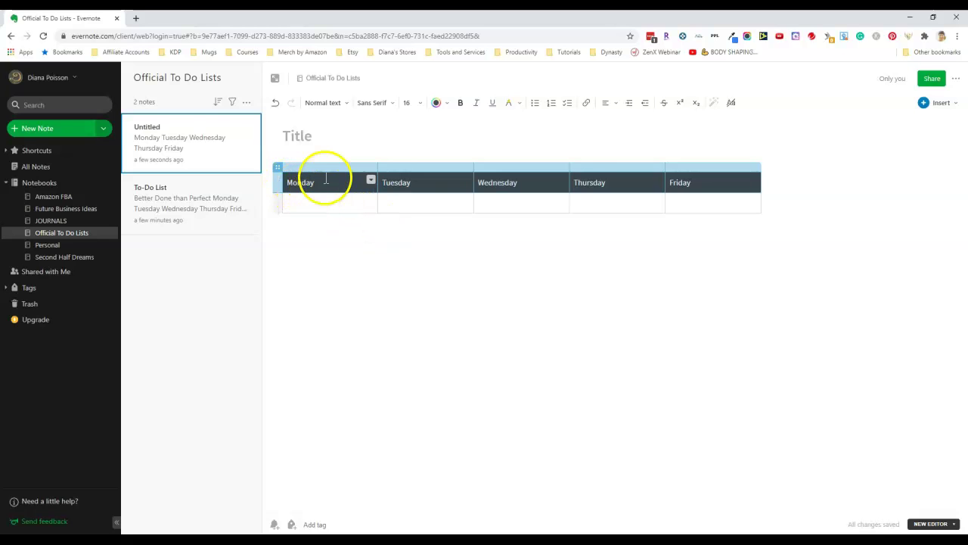
{"action": "left_click", "coordinate": [418, 105]}
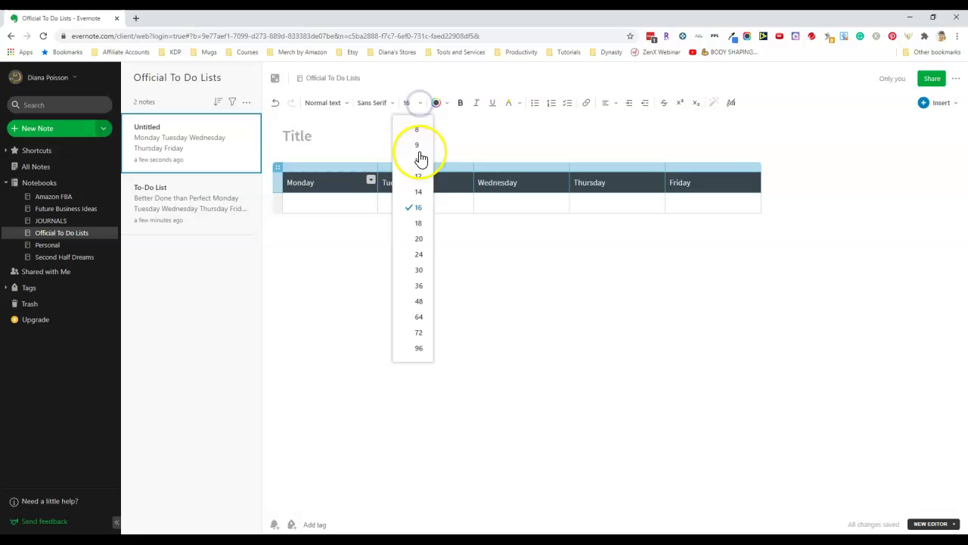
{"action": "left_click", "coordinate": [419, 223]}
{"action": "left_click", "coordinate": [460, 104]}
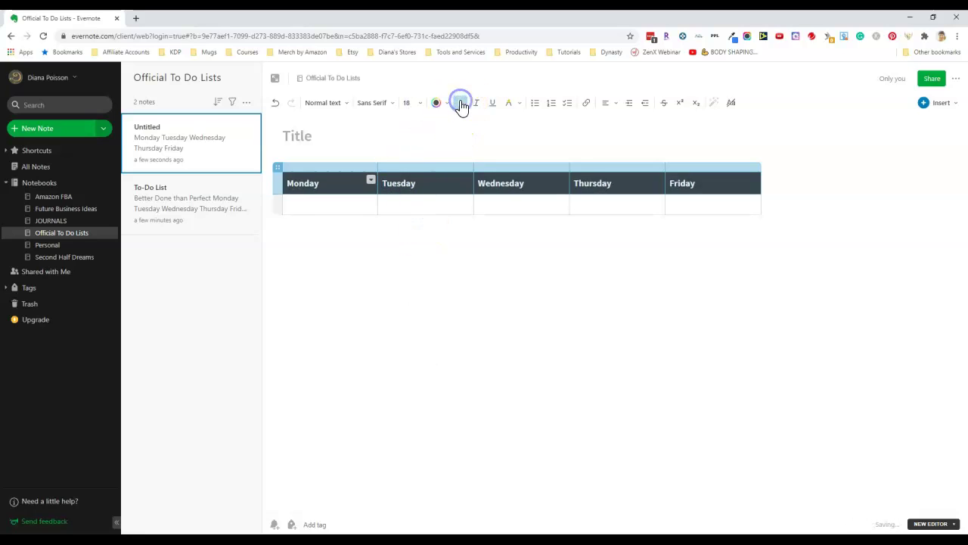
{"action": "left_click", "coordinate": [615, 103]}
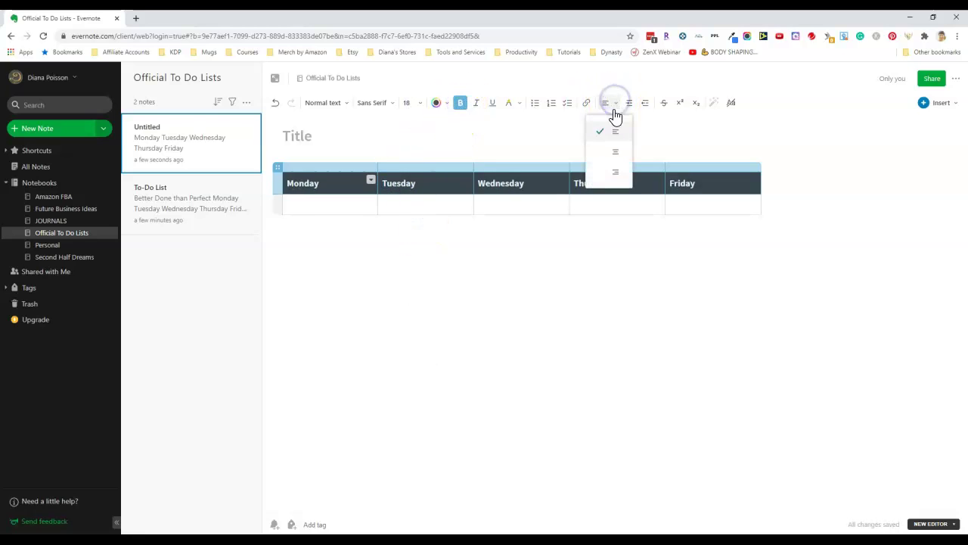
{"action": "left_click", "coordinate": [615, 153]}
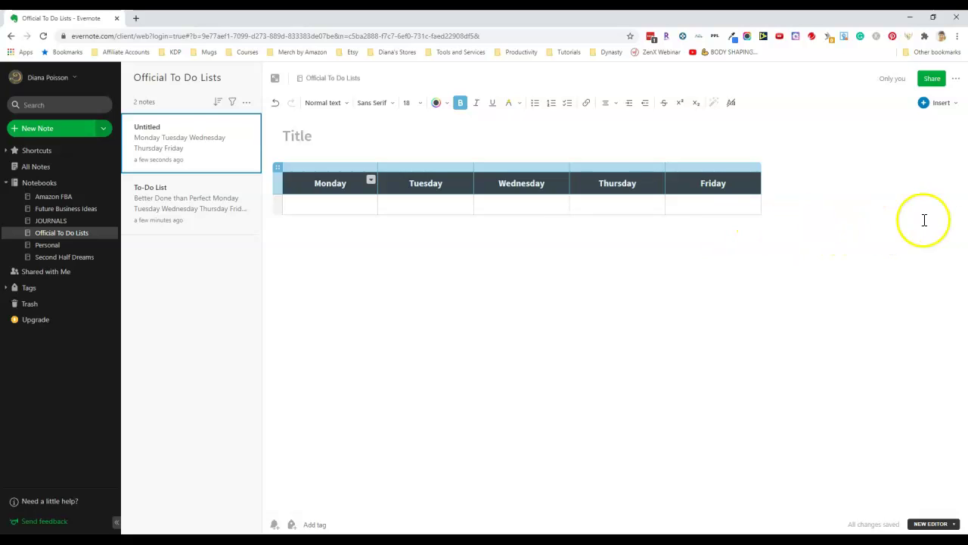
Step: Undo an accidental extra row and stretch the table to the full window width
{"action": "left_click", "coordinate": [274, 173]}
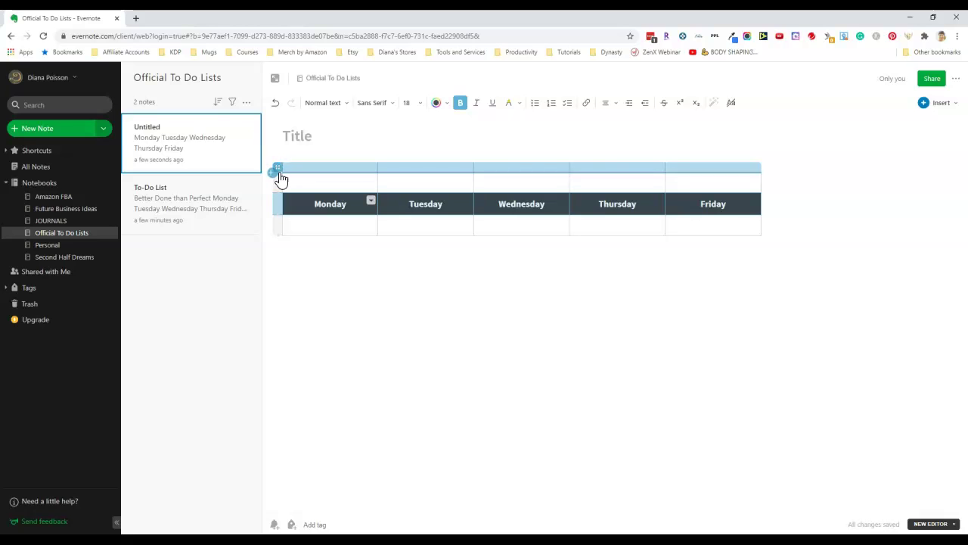
{"action": "mouse_move", "coordinate": [280, 177]}
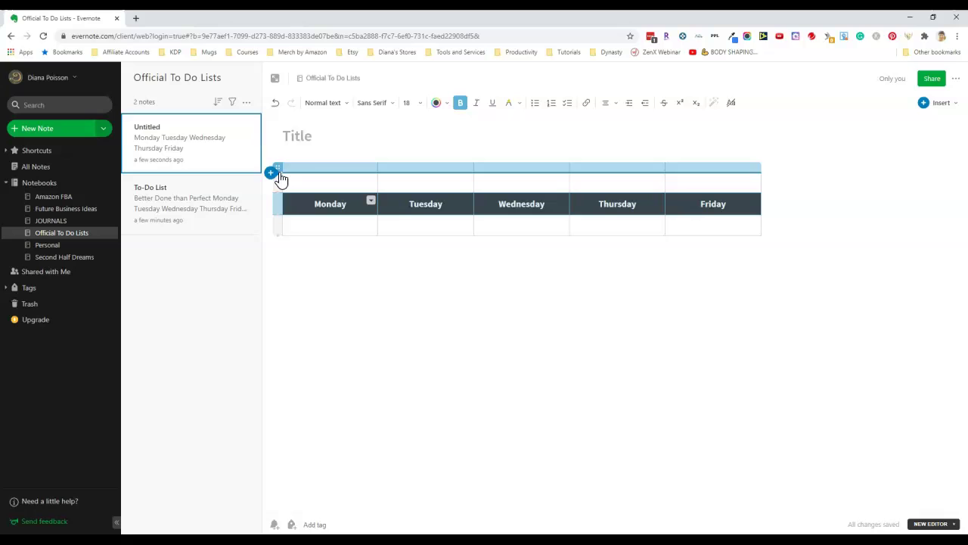
{"action": "left_click", "coordinate": [276, 106]}
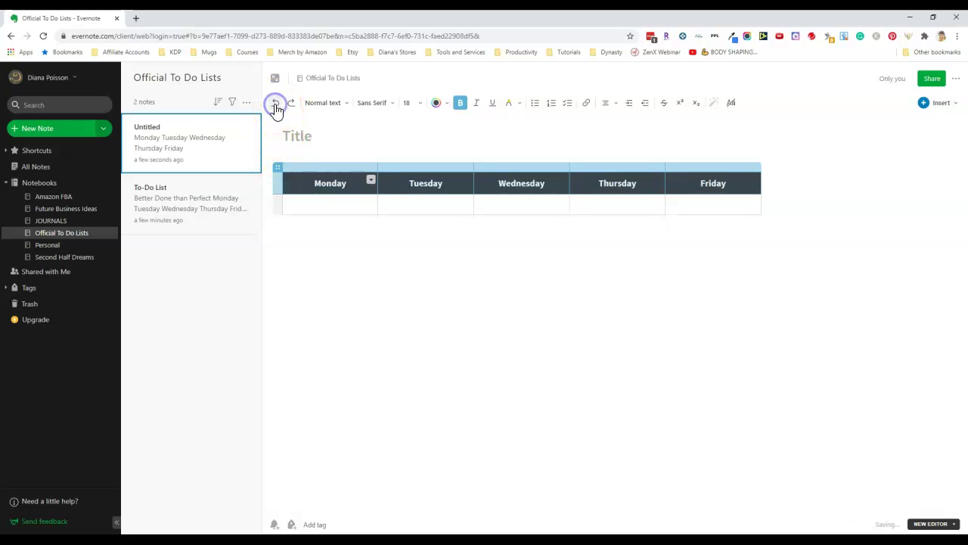
{"action": "left_click", "coordinate": [309, 235]}
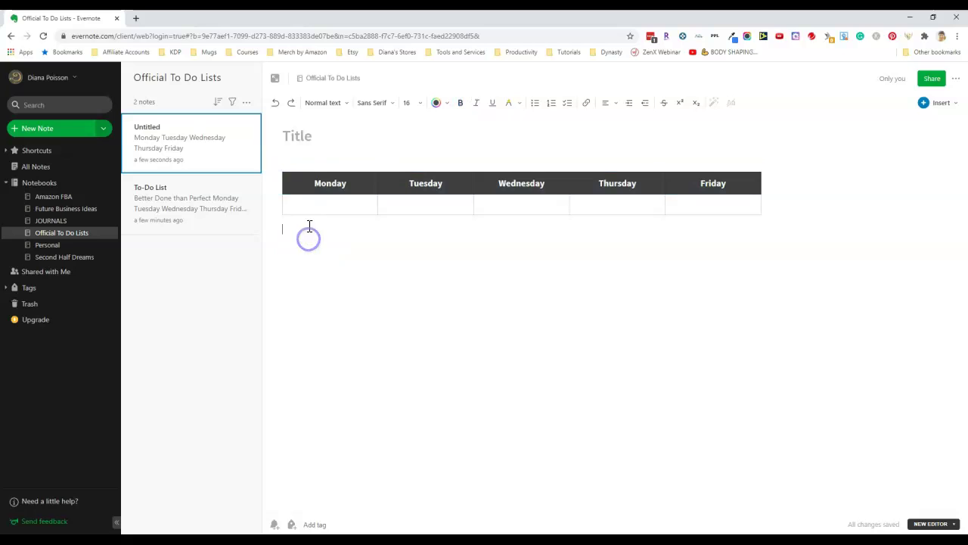
{"action": "left_click", "coordinate": [279, 167]}
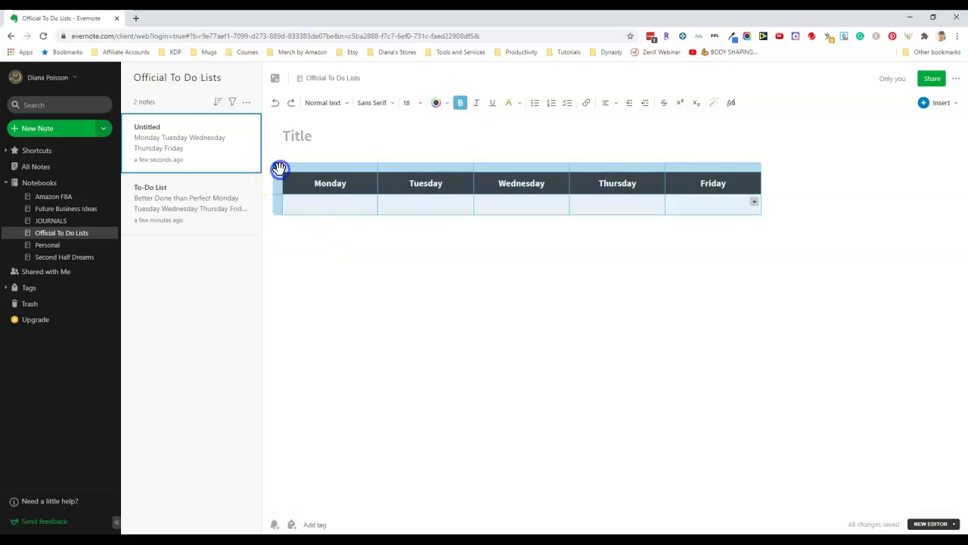
{"action": "left_click", "coordinate": [755, 202]}
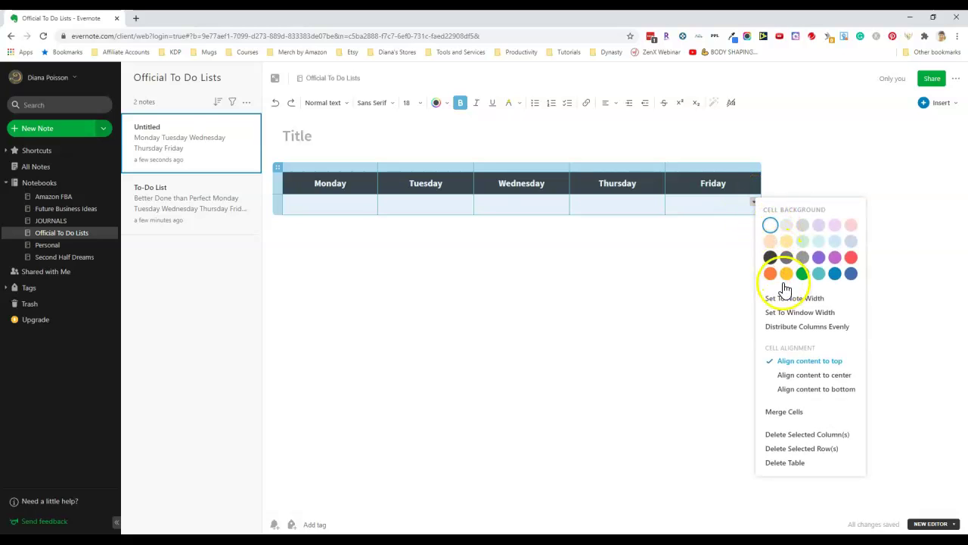
{"action": "left_click", "coordinate": [787, 312]}
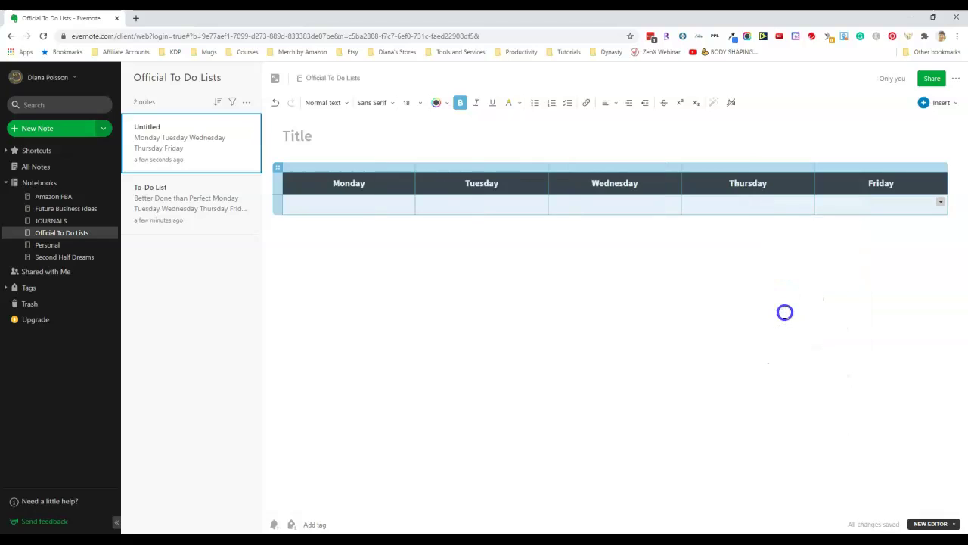
{"action": "left_click", "coordinate": [784, 312]}
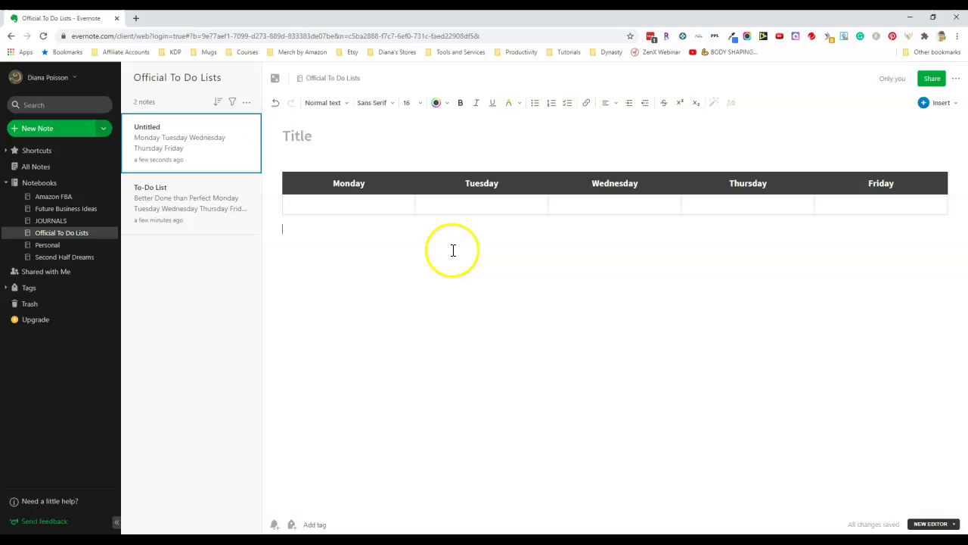
Step: Make Monday's cell a checkbox list: Daily Must Do's, KDP, 3:00 Doctor Appt
{"action": "left_click", "coordinate": [328, 205]}
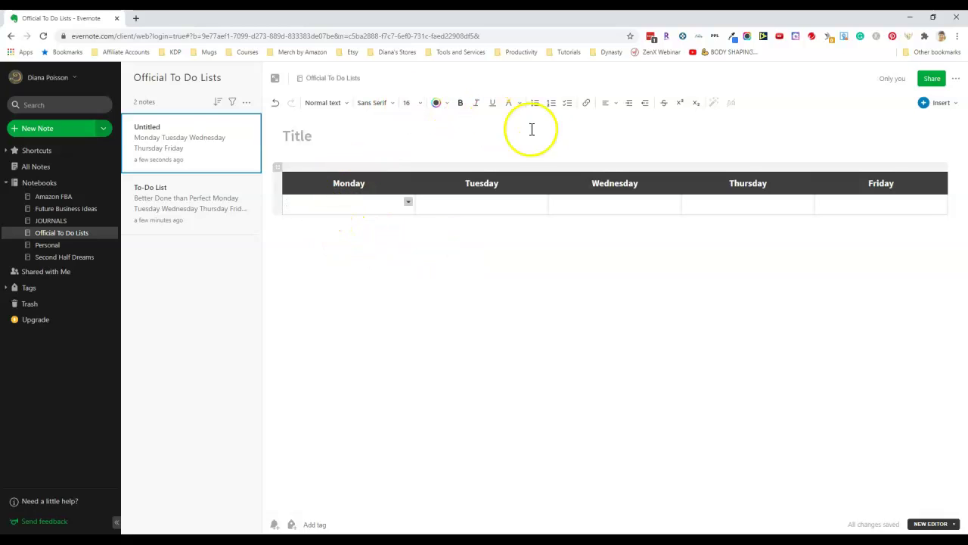
{"action": "left_click", "coordinate": [569, 104]}
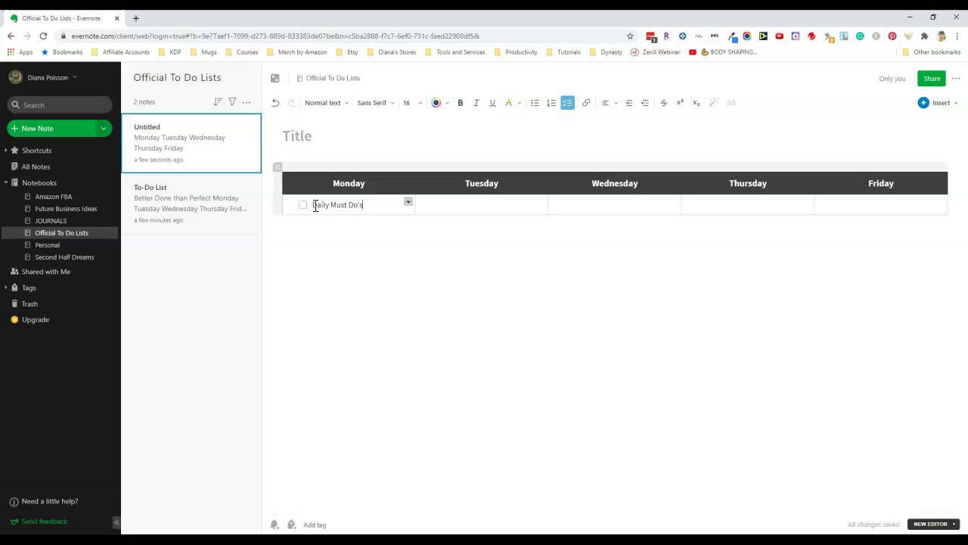
{"action": "key", "text": "Return"}
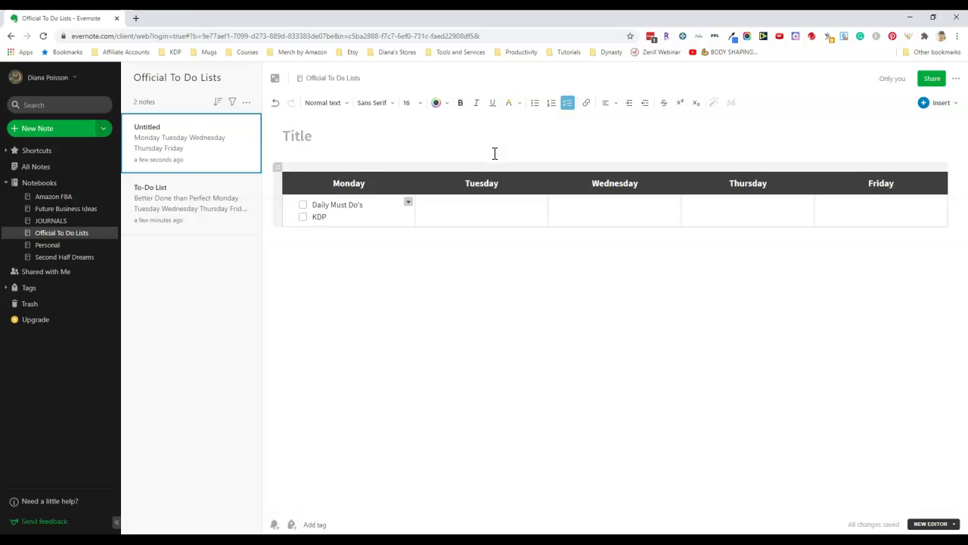
{"action": "type", "text": "KDP"}
{"action": "key", "text": "Return"}
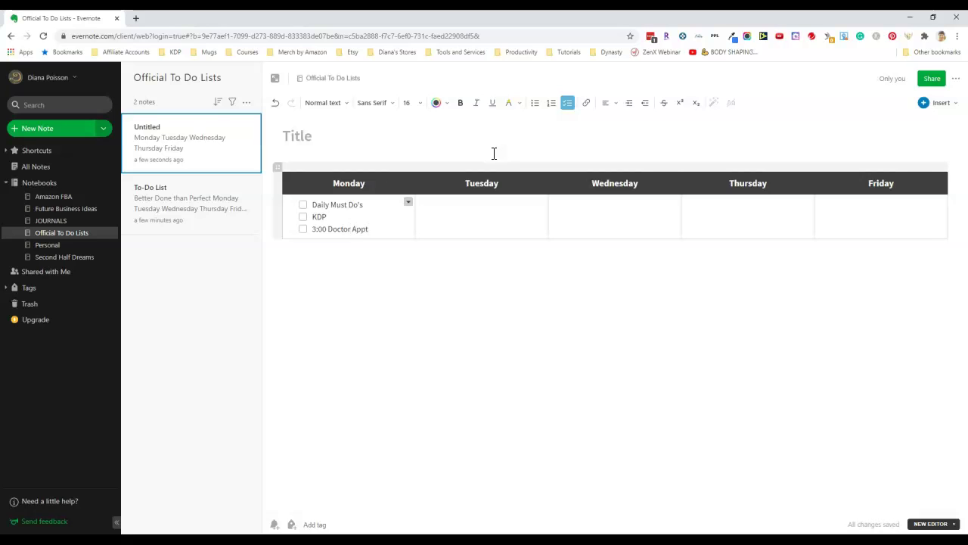
Step: Copy Monday's checkbox list into Tuesday through Friday, then view the To-Do List note
{"action": "left_click_drag", "start_coordinate": [311, 203], "coordinate": [367, 229]}
{"action": "right_click", "coordinate": [368, 228]}
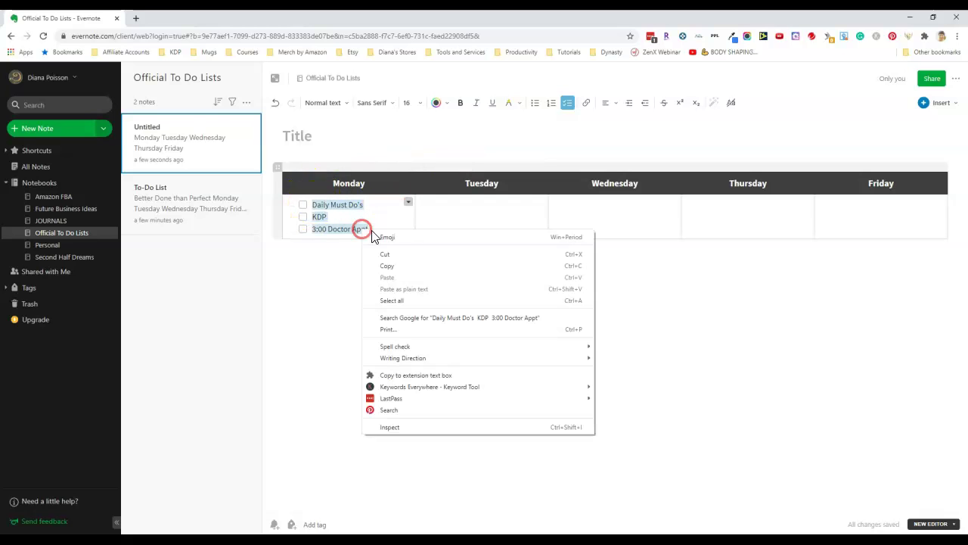
{"action": "left_click", "coordinate": [396, 264]}
{"action": "right_click", "coordinate": [439, 212]}
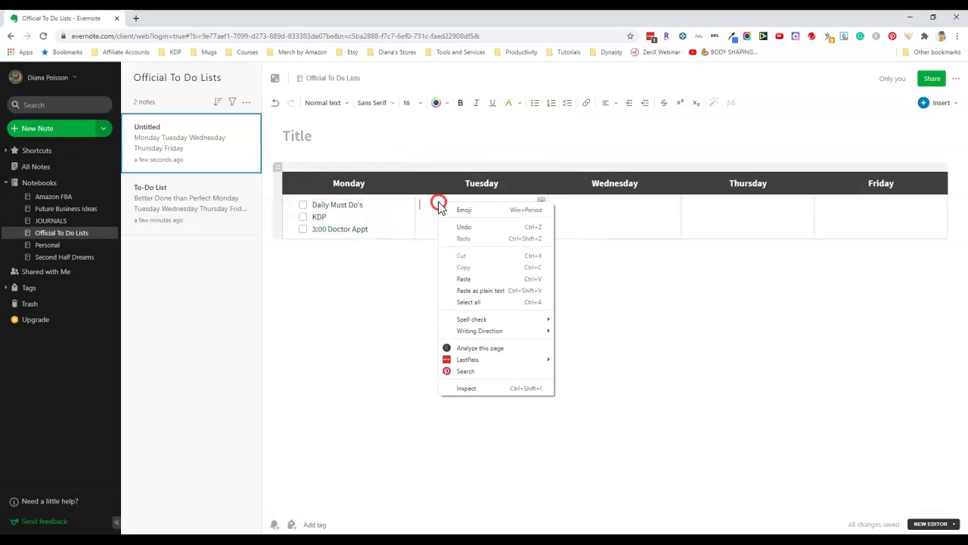
{"action": "left_click", "coordinate": [466, 278]}
{"action": "right_click", "coordinate": [561, 201]}
{"action": "left_click", "coordinate": [585, 279]}
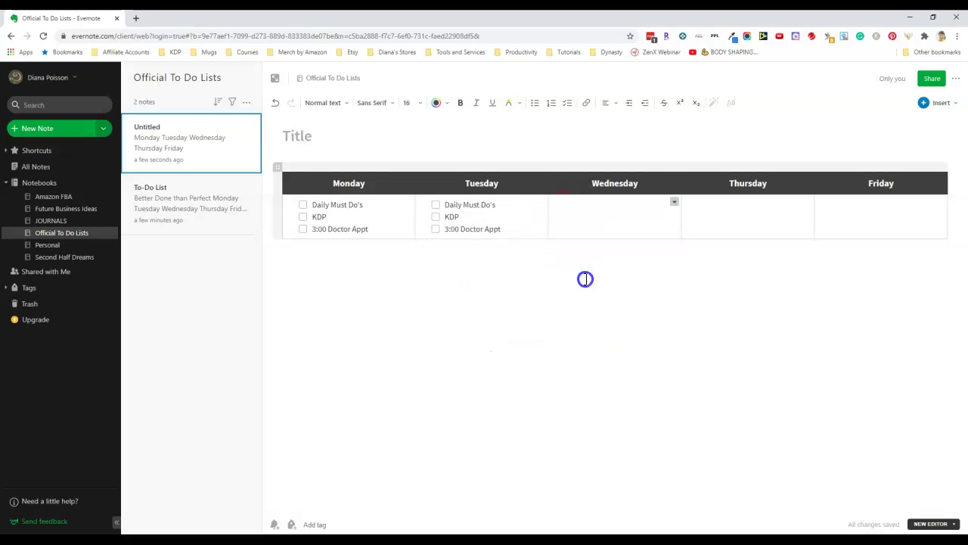
{"action": "right_click", "coordinate": [701, 206]}
{"action": "left_click", "coordinate": [723, 282]}
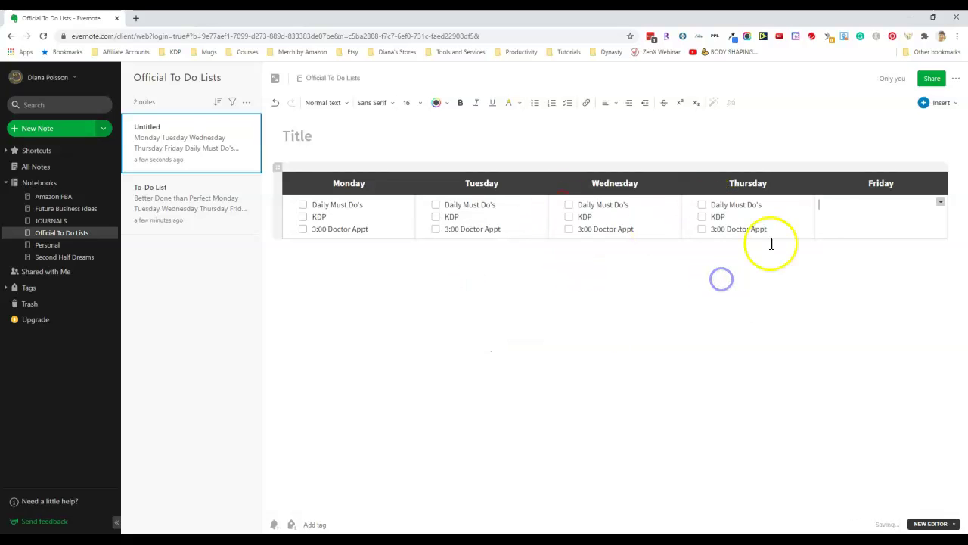
{"action": "right_click", "coordinate": [823, 205]}
{"action": "left_click", "coordinate": [845, 281]}
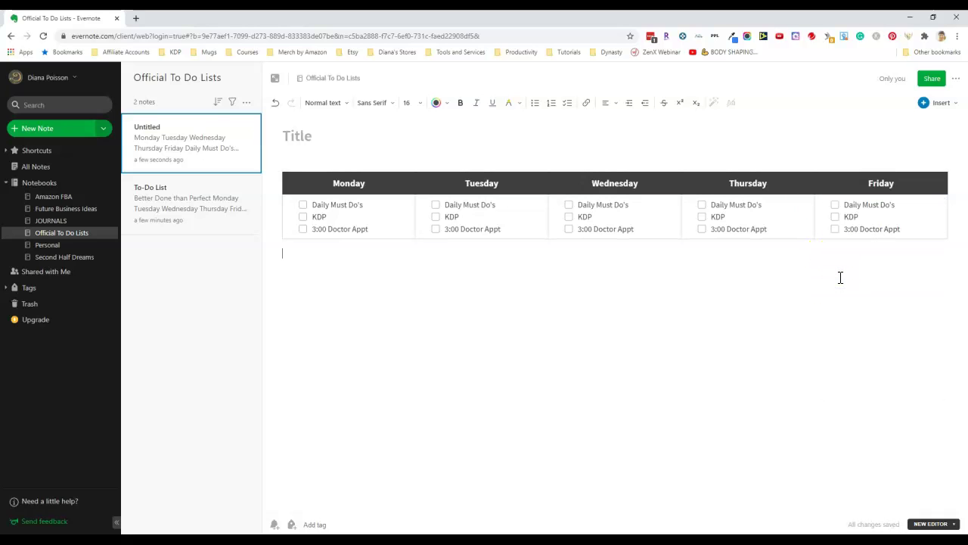
{"action": "left_click", "coordinate": [217, 231]}
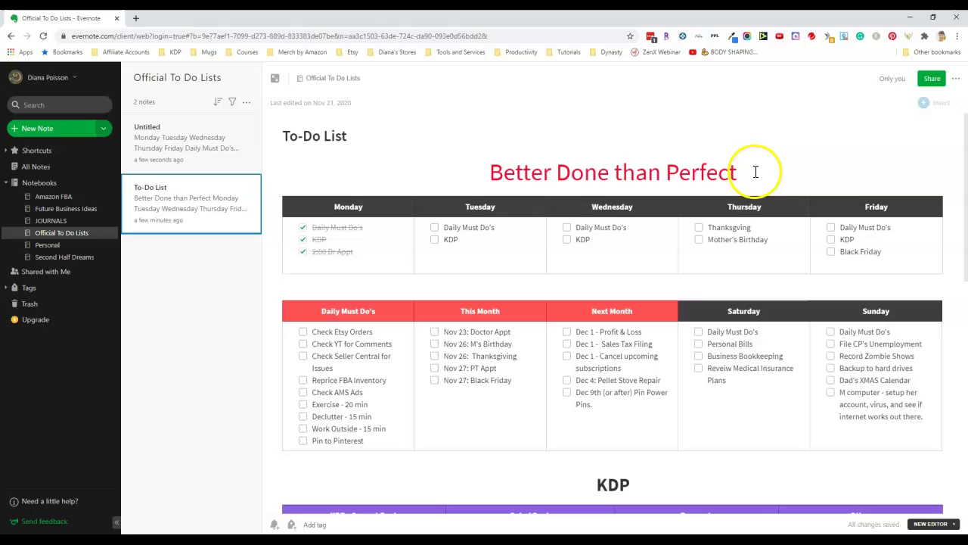
Step: Return to the untitled note and give it its to-do list title
{"action": "left_click", "coordinate": [155, 150]}
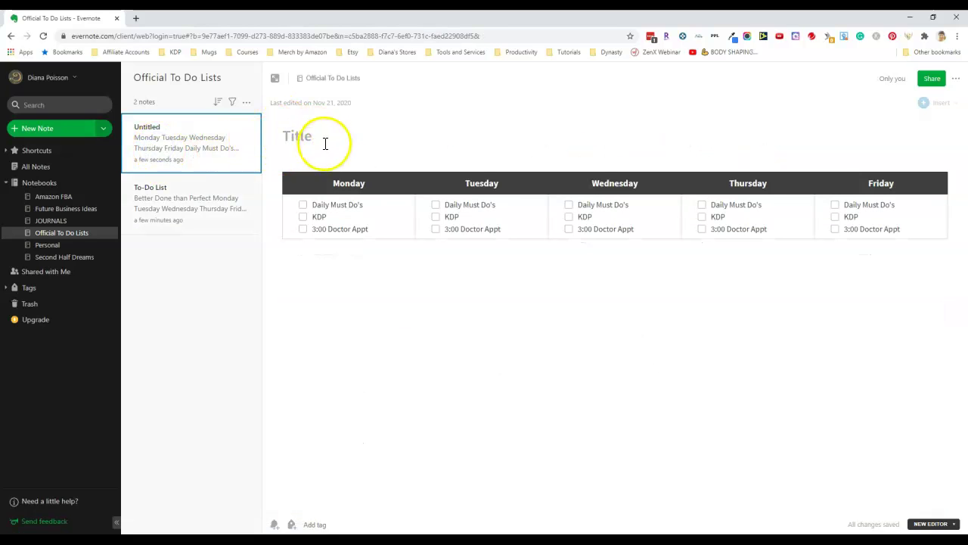
{"action": "left_click", "coordinate": [286, 136]}
{"action": "type", "text": "Diana's To-Do List"}
Step: Make the 'Better Done than Perfect' line size 36, red and centered
{"action": "left_click", "coordinate": [295, 165]}
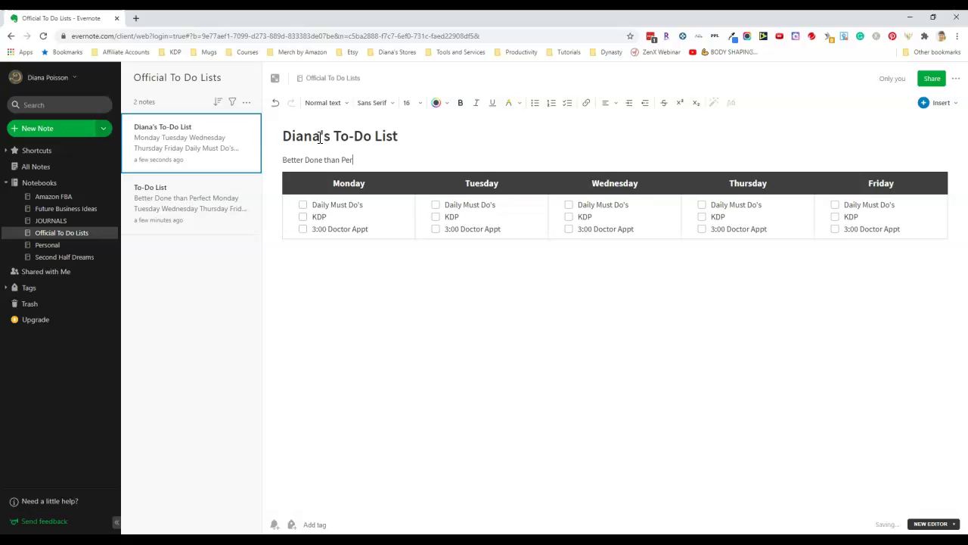
{"action": "left_click_drag", "start_coordinate": [371, 159], "coordinate": [295, 155]}
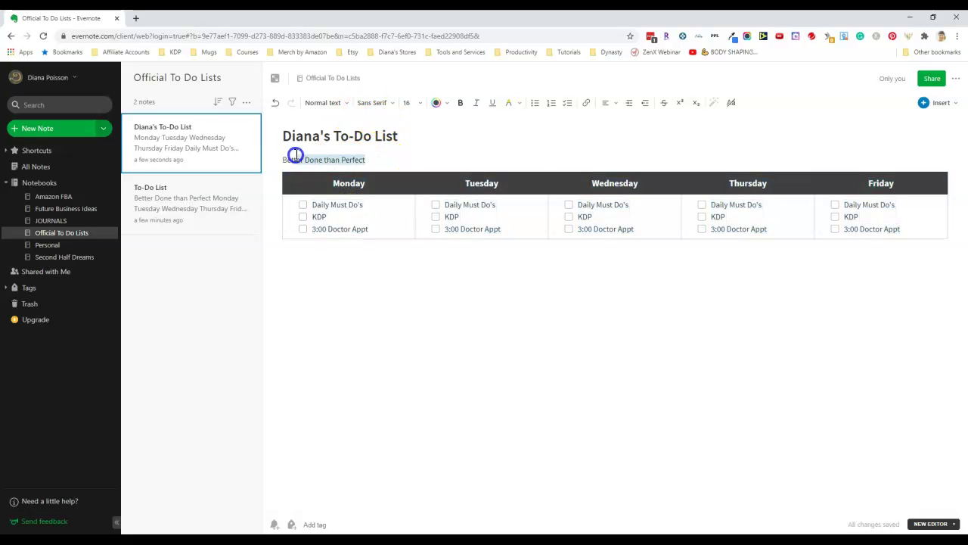
{"action": "left_click", "coordinate": [418, 103]}
{"action": "left_click", "coordinate": [422, 286]}
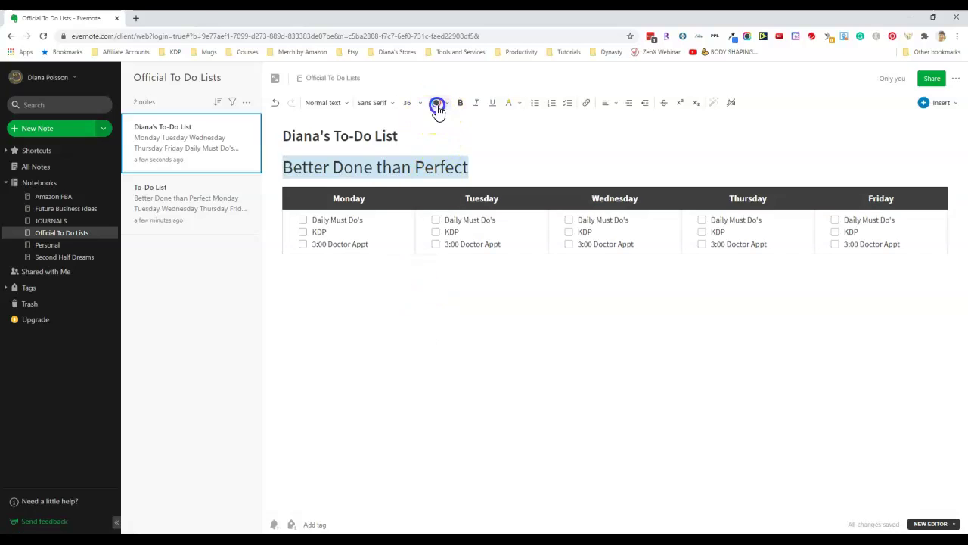
{"action": "left_click", "coordinate": [437, 103]}
{"action": "left_click", "coordinate": [484, 158]}
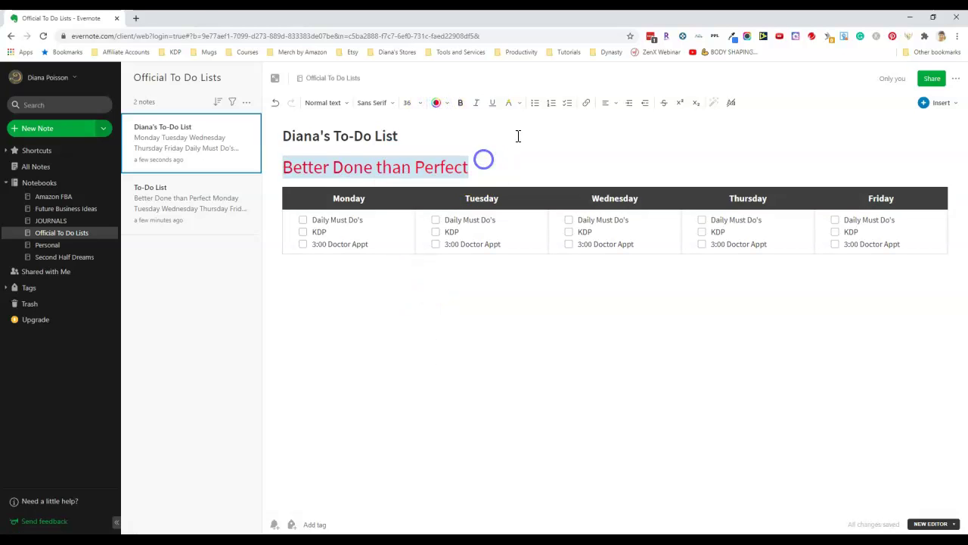
{"action": "left_click", "coordinate": [616, 103]}
{"action": "left_click", "coordinate": [617, 151]}
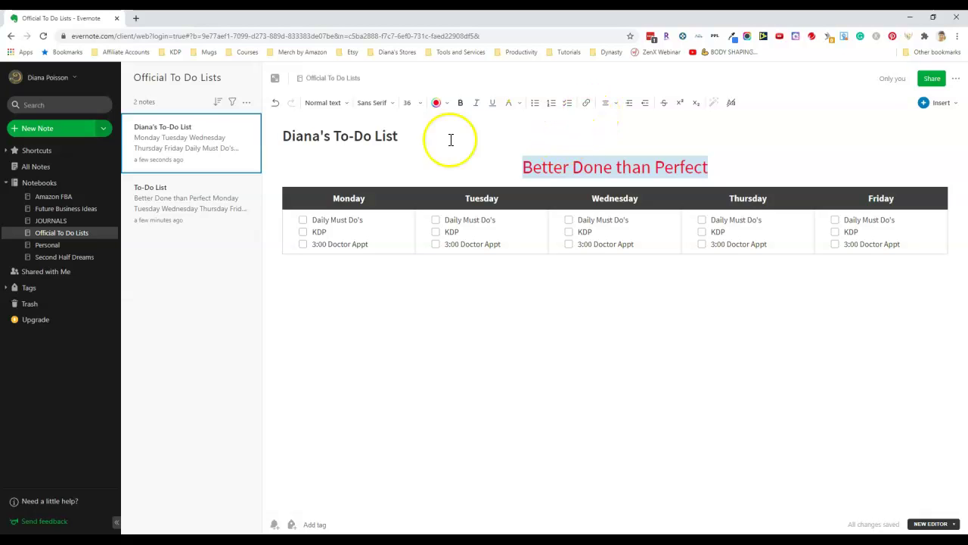
{"action": "left_click", "coordinate": [715, 168]}
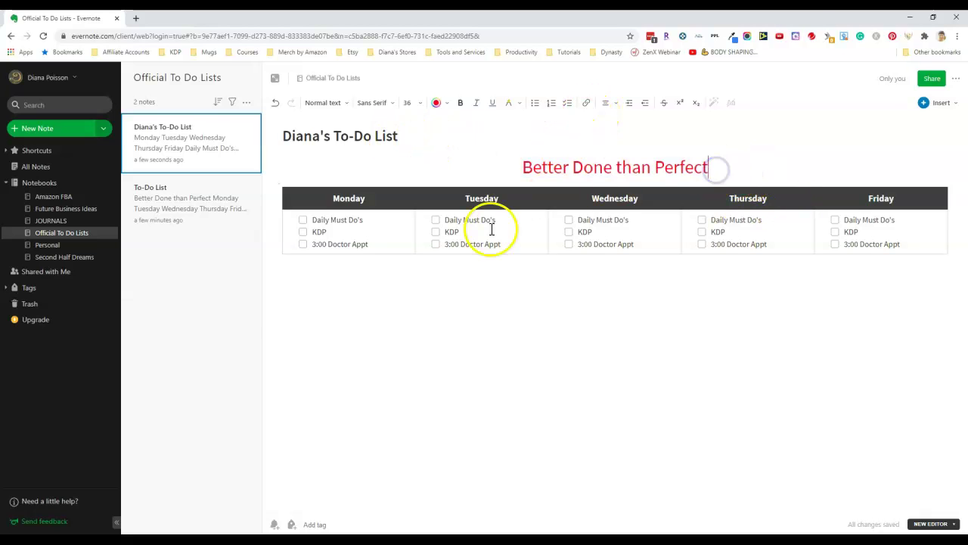
Step: Glance through the To-Do List note, then return to the new note
{"action": "left_click", "coordinate": [191, 203]}
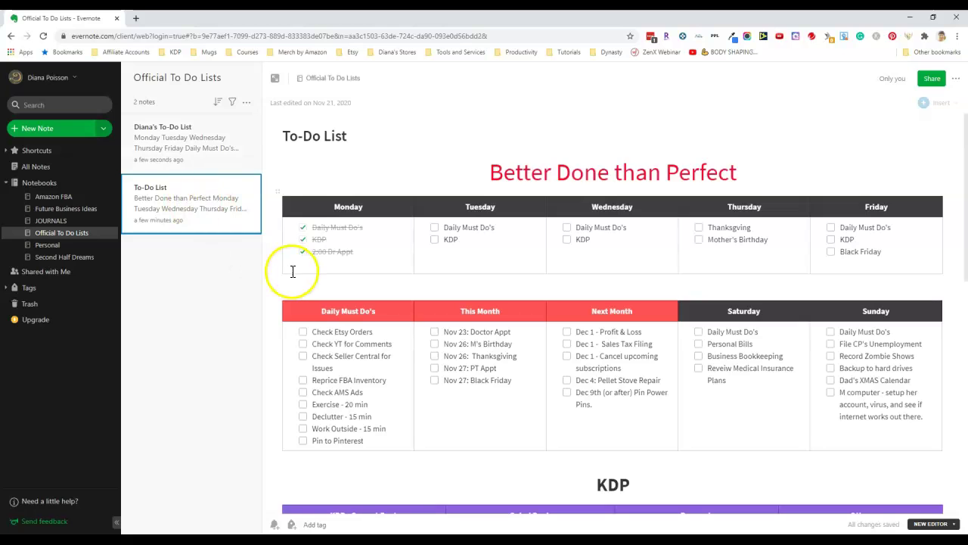
{"action": "scroll", "coordinate": [284, 258], "scroll_direction": "down", "scroll_amount": 1}
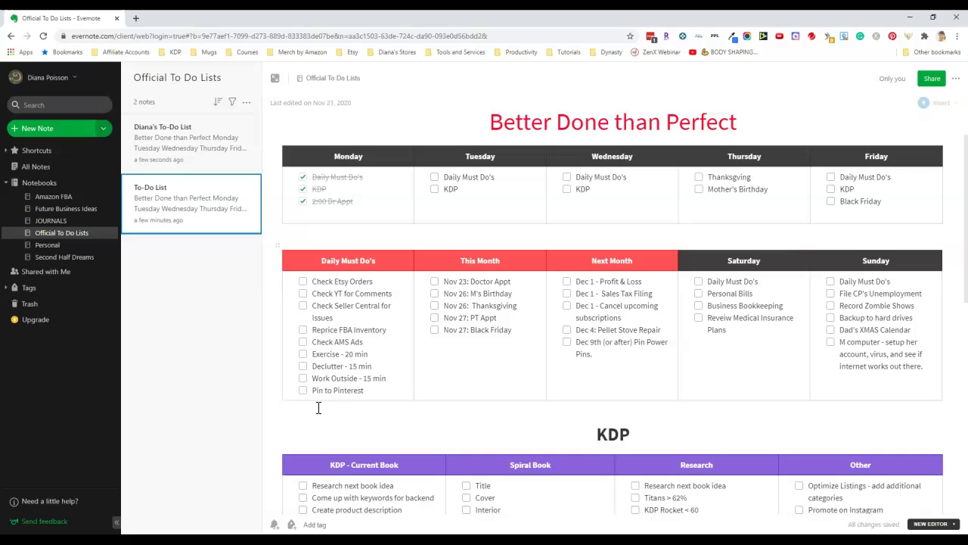
{"action": "left_click", "coordinate": [210, 144]}
Step: Insert a second five-column table headed Daily Must Do's, This Month, Next Month, Saturday, Sunday
{"action": "left_click", "coordinate": [331, 284]}
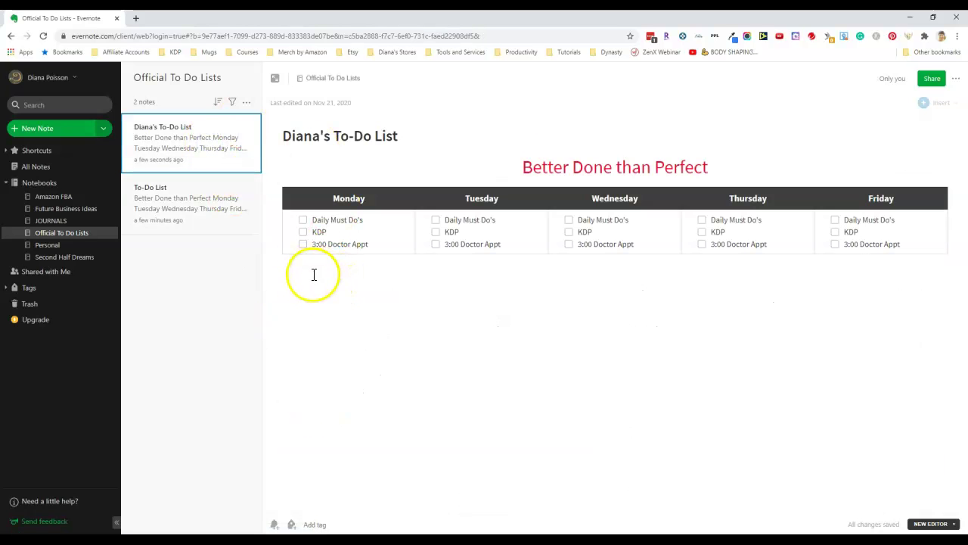
{"action": "left_click", "coordinate": [312, 273]}
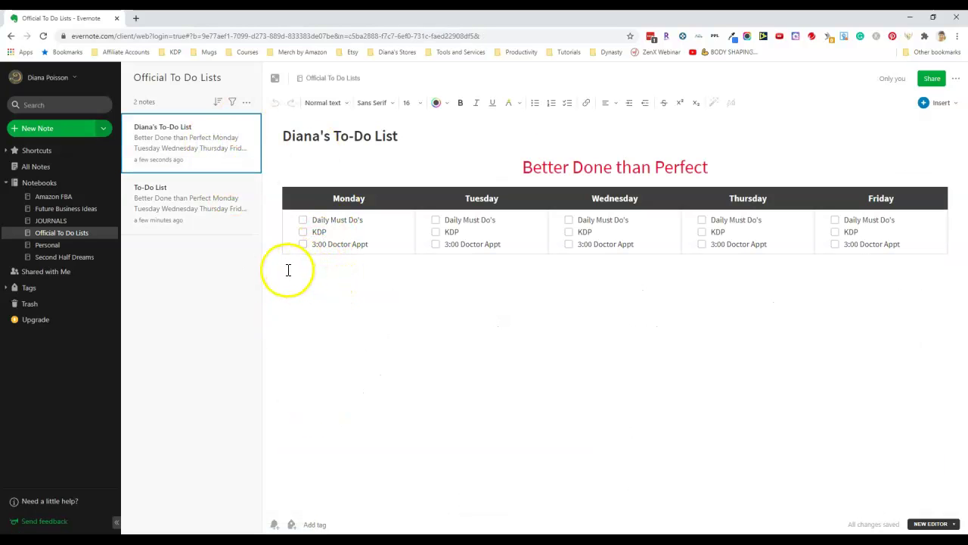
{"action": "left_click", "coordinate": [955, 103]}
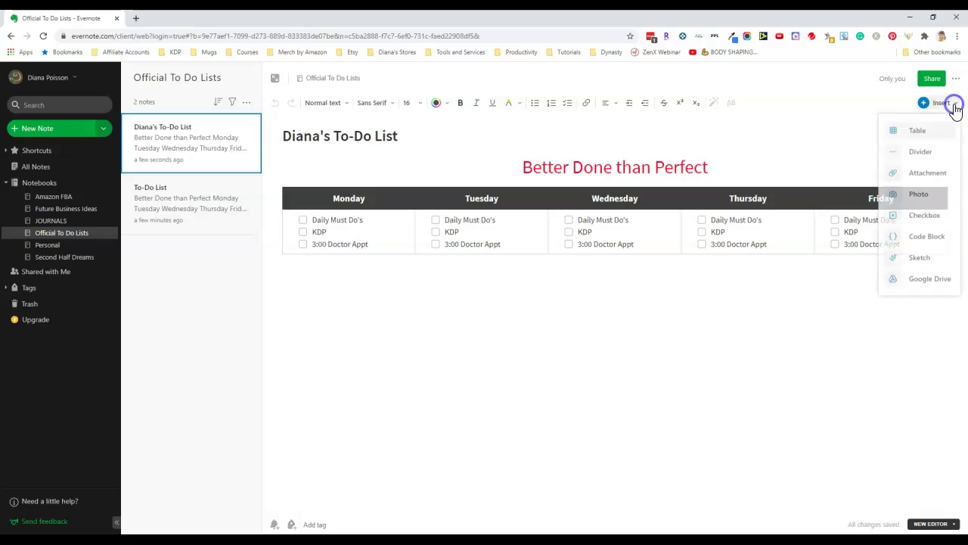
{"action": "left_click", "coordinate": [915, 129]}
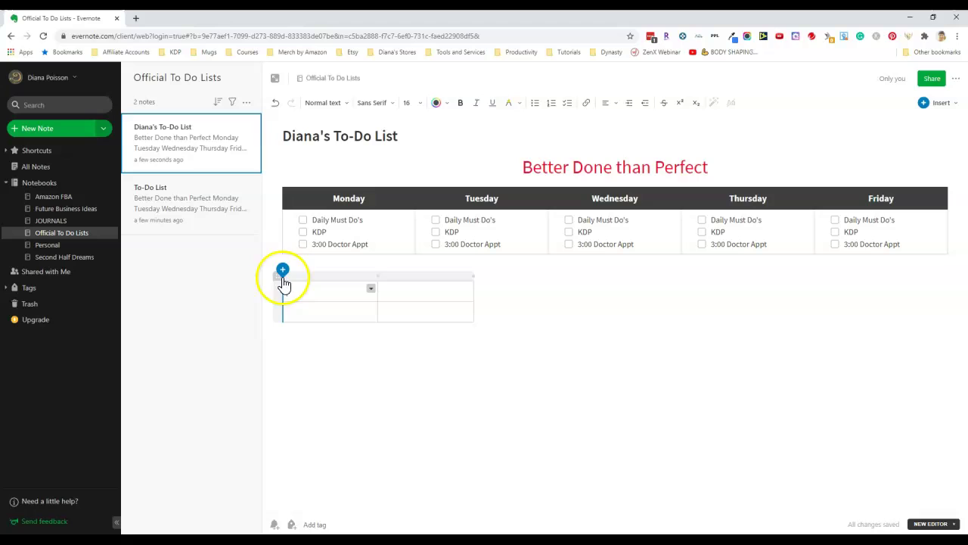
{"action": "left_click", "coordinate": [284, 272]}
{"action": "left_click", "coordinate": [284, 273]}
{"action": "left_click", "coordinate": [284, 272]}
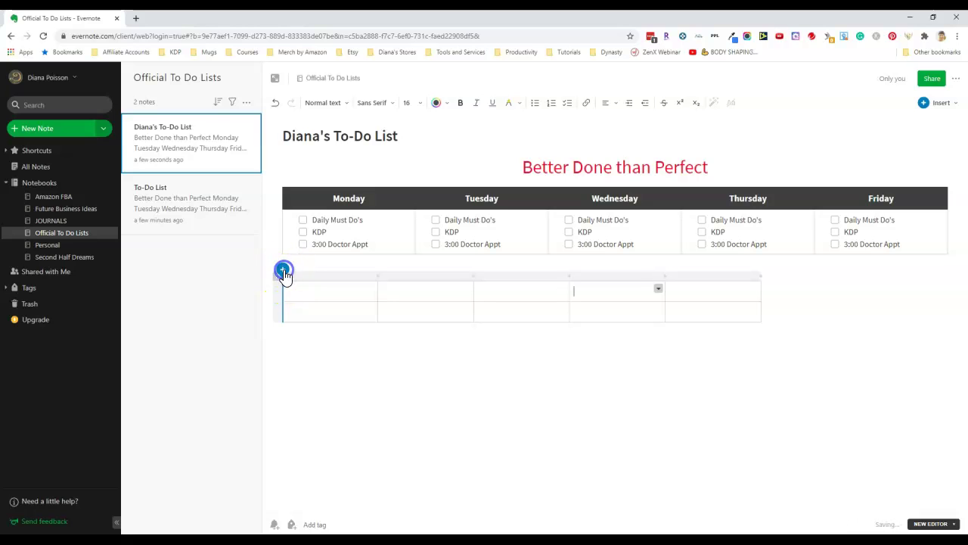
{"action": "left_click", "coordinate": [298, 290]}
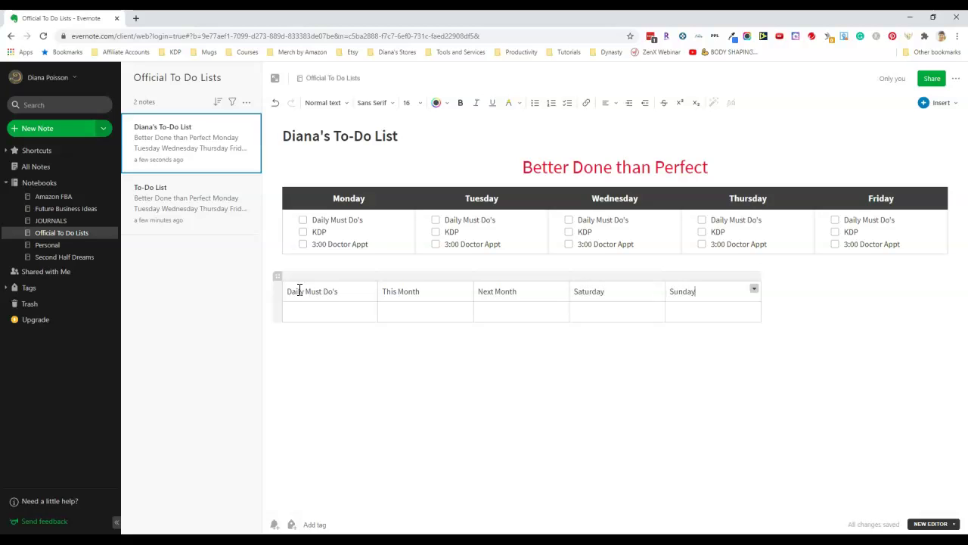
{"action": "left_click", "coordinate": [306, 282]}
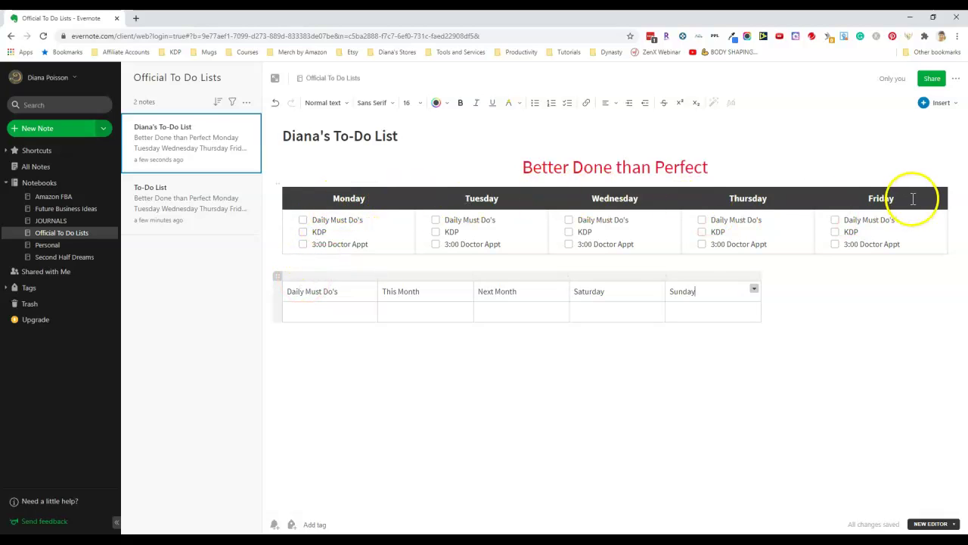
Step: Color the Saturday and Sunday headers black and the other three headers green
{"action": "left_click_drag", "start_coordinate": [574, 293], "coordinate": [739, 286]}
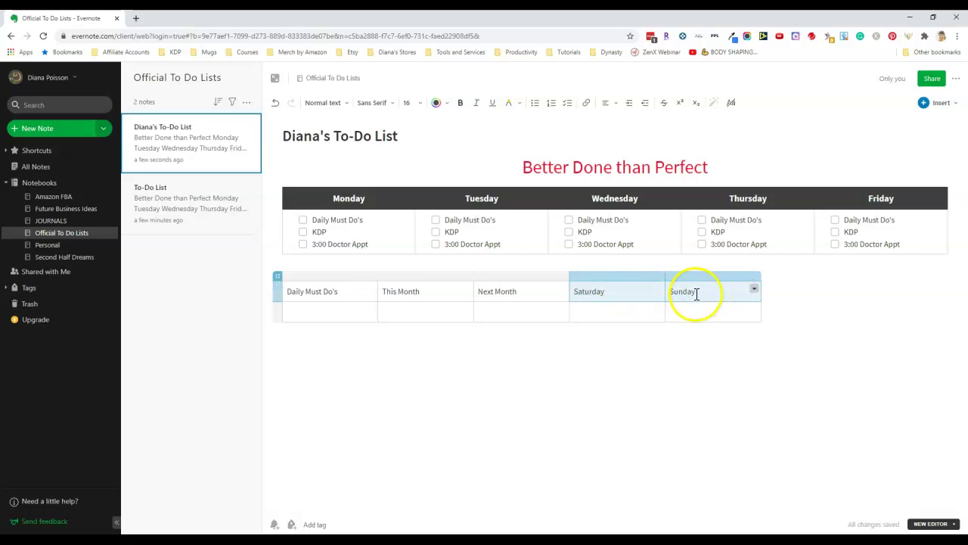
{"action": "left_click", "coordinate": [754, 290]}
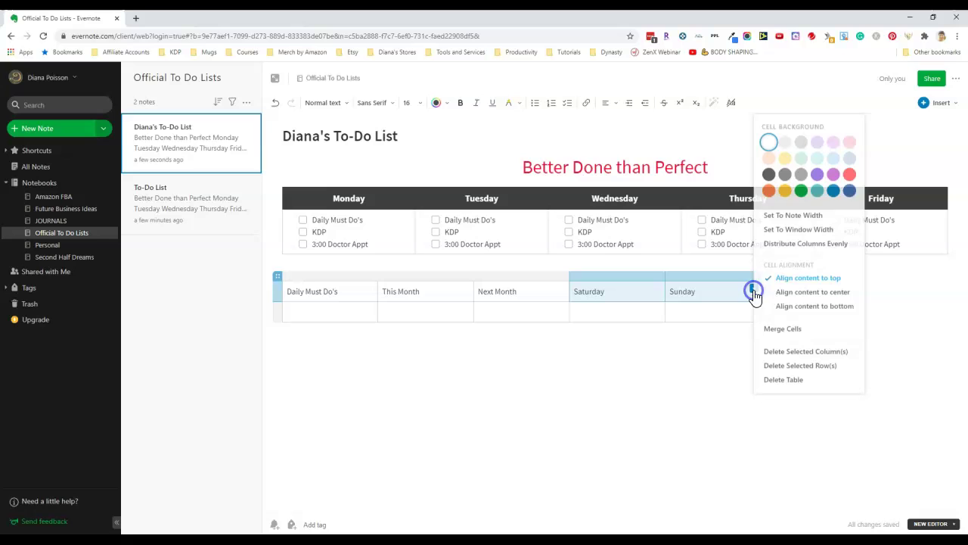
{"action": "left_click", "coordinate": [768, 175]}
{"action": "left_click_drag", "start_coordinate": [287, 292], "coordinate": [489, 295]}
{"action": "left_click", "coordinate": [563, 290]}
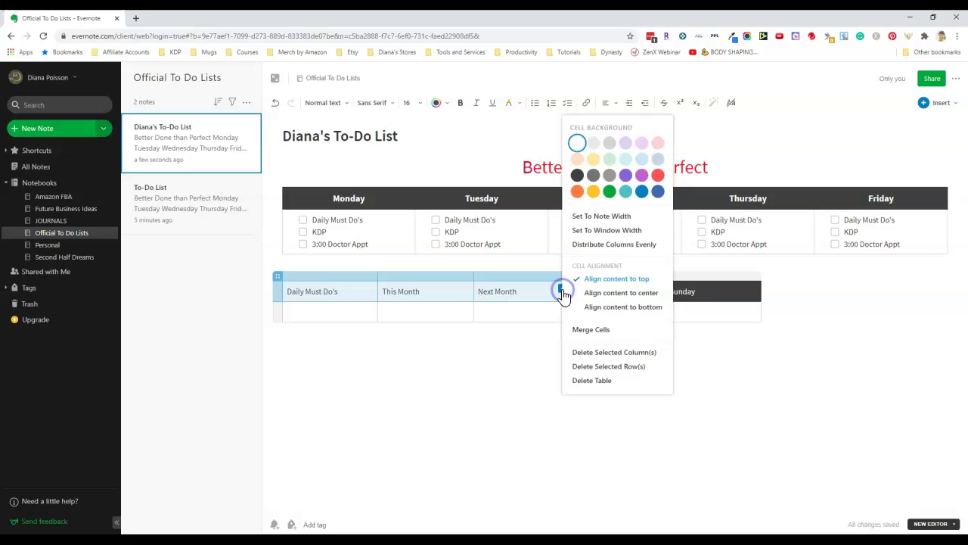
{"action": "left_click", "coordinate": [610, 198]}
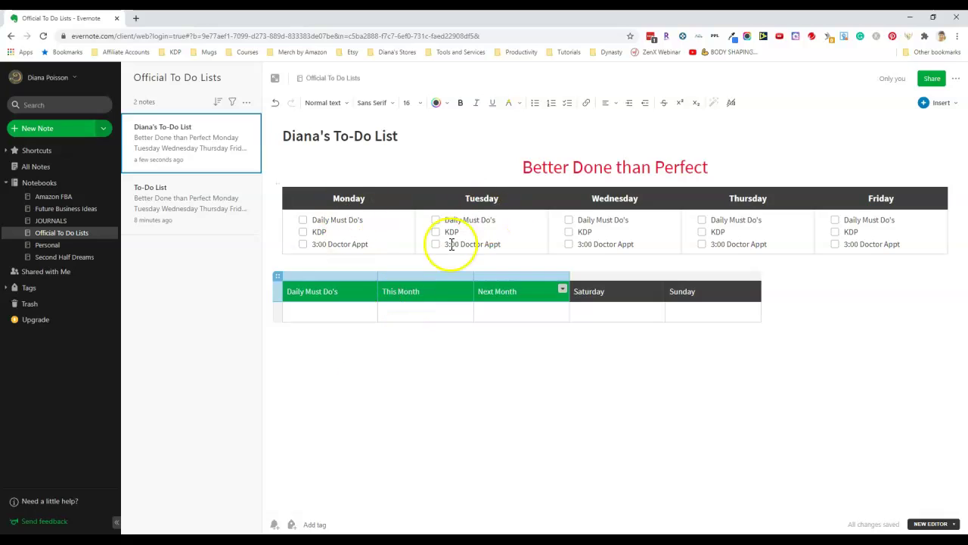
{"action": "left_click", "coordinate": [359, 396]}
Step: Make the second table's header text 18-point, bold and centered
{"action": "left_click", "coordinate": [293, 293]}
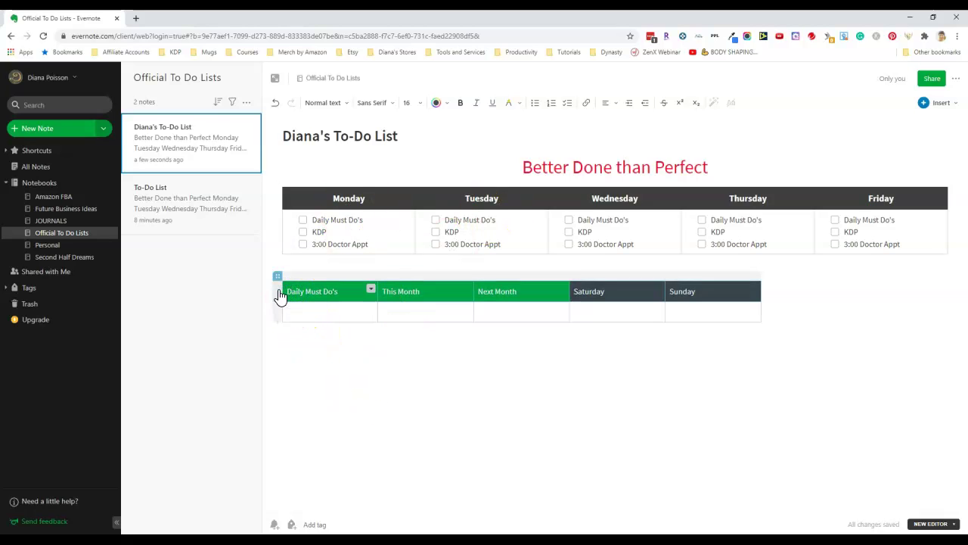
{"action": "left_click", "coordinate": [277, 290]}
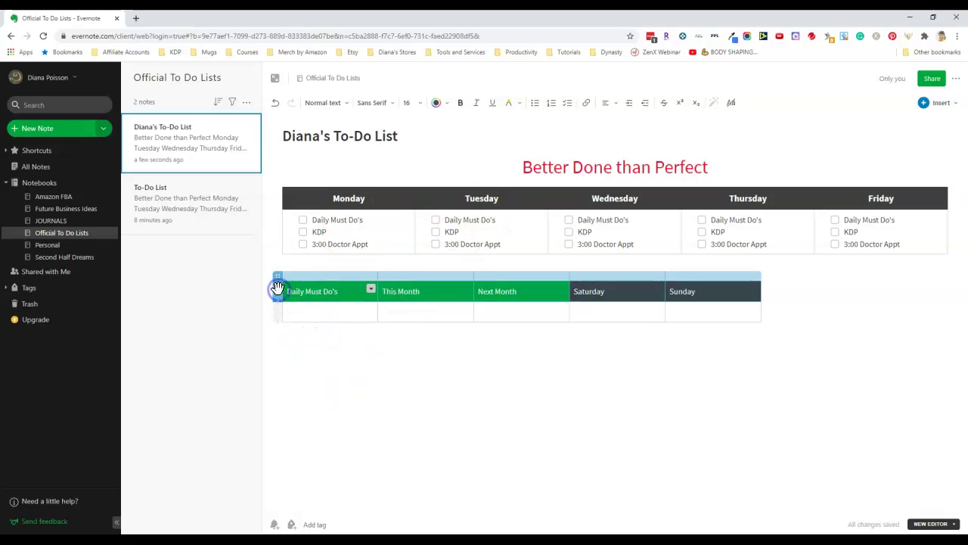
{"action": "left_click", "coordinate": [419, 104]}
{"action": "left_click", "coordinate": [419, 223]}
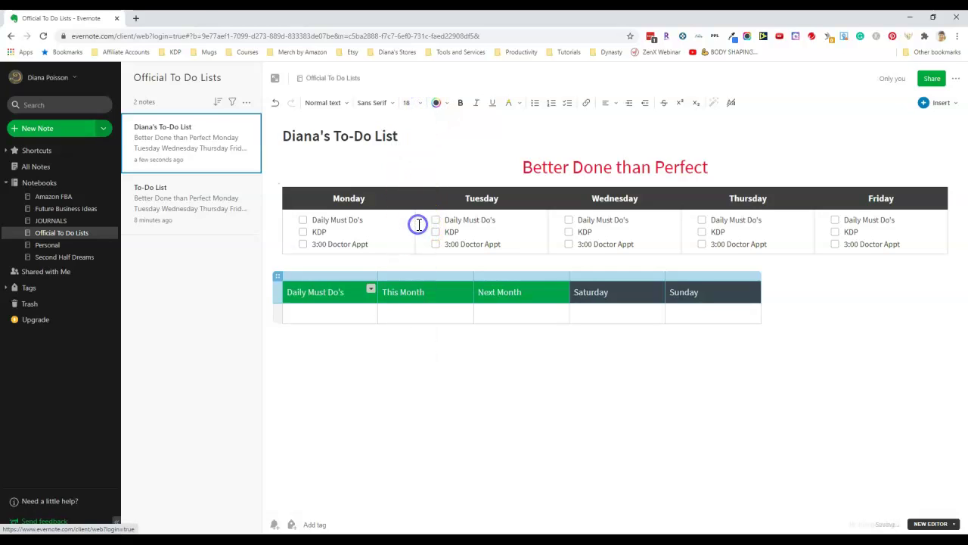
{"action": "left_click", "coordinate": [460, 102]}
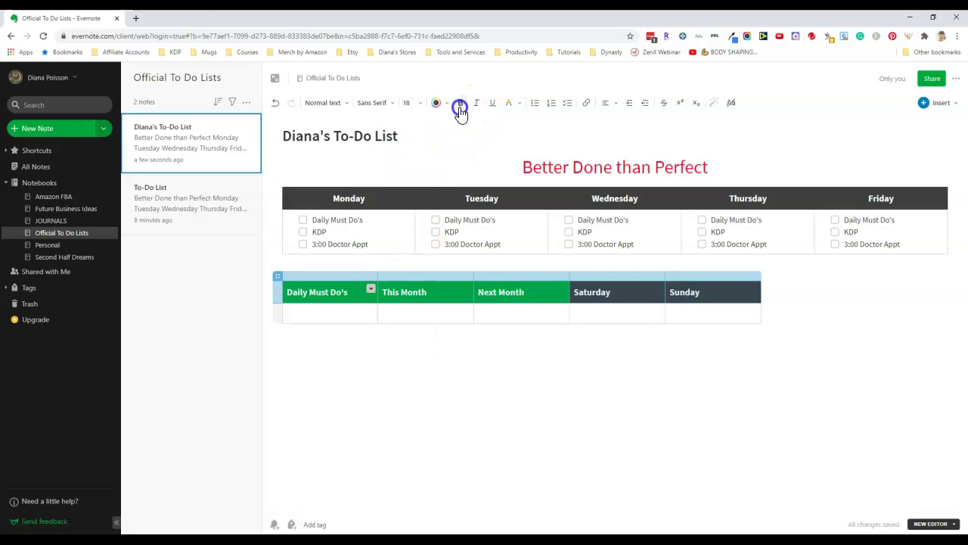
{"action": "left_click", "coordinate": [614, 102]}
{"action": "left_click", "coordinate": [617, 154]}
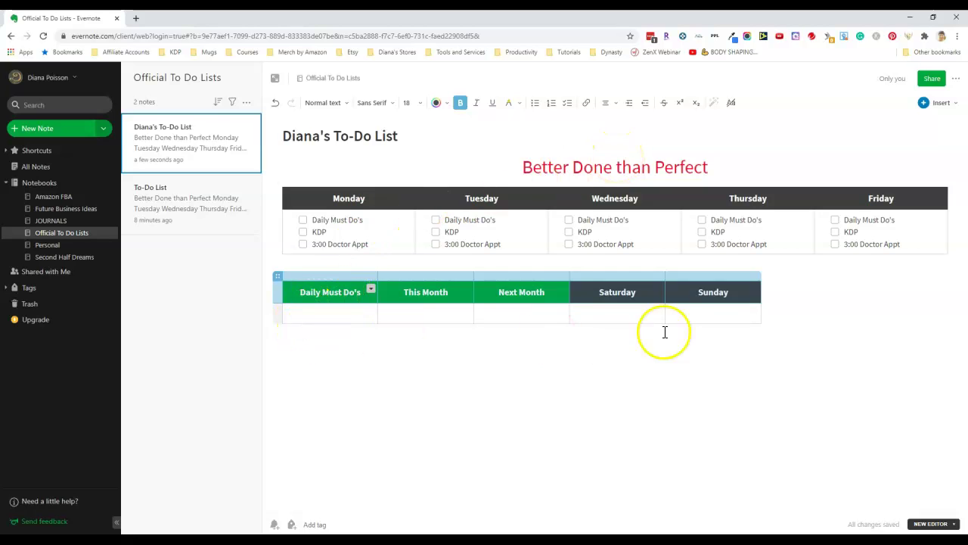
{"action": "left_click", "coordinate": [411, 339]}
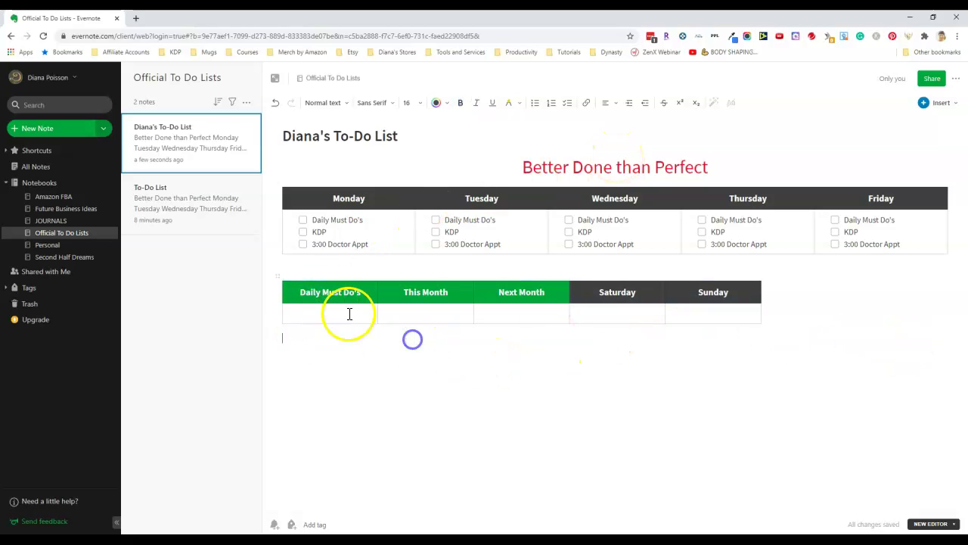
Step: Stretch the second table across the note with evenly distributed columns
{"action": "left_click", "coordinate": [278, 275]}
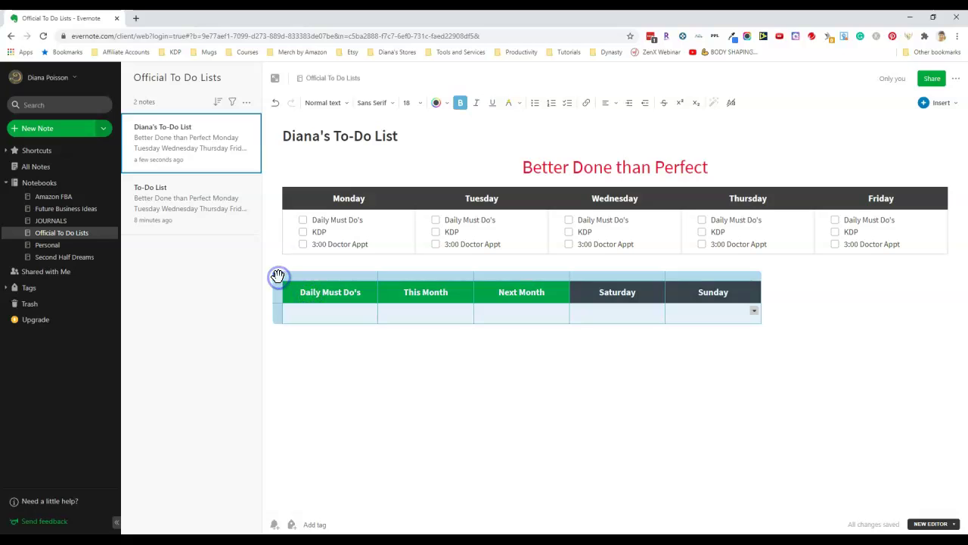
{"action": "left_click", "coordinate": [755, 312]}
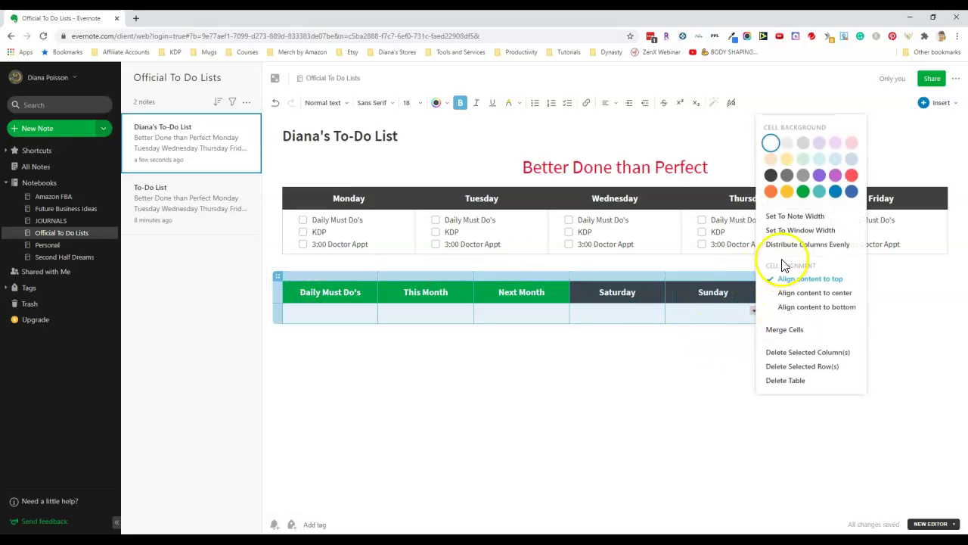
{"action": "left_click", "coordinate": [795, 230]}
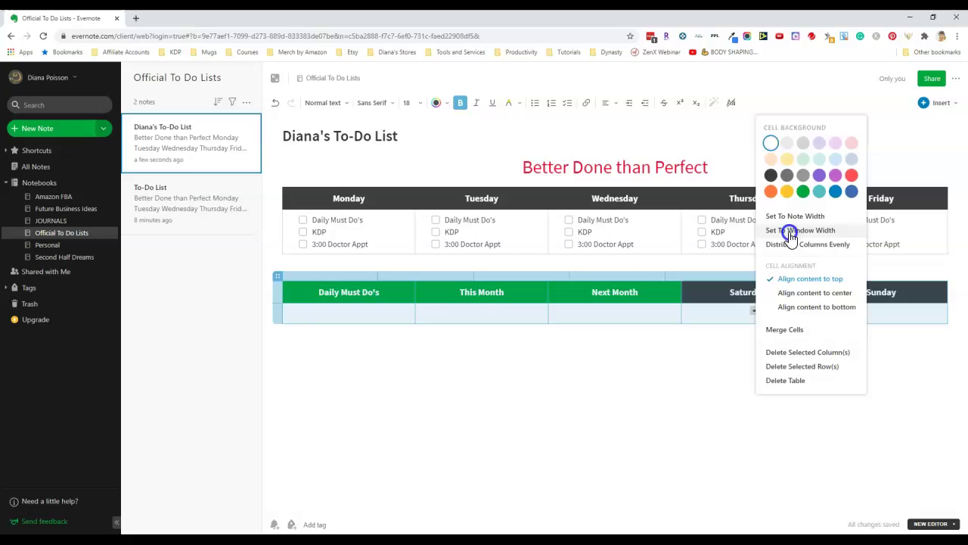
Step: Enter Check Etsy Orders, Reprice FBA Inventory and Pin 5 product to Pinterest as checkbox items
{"action": "left_click", "coordinate": [355, 316]}
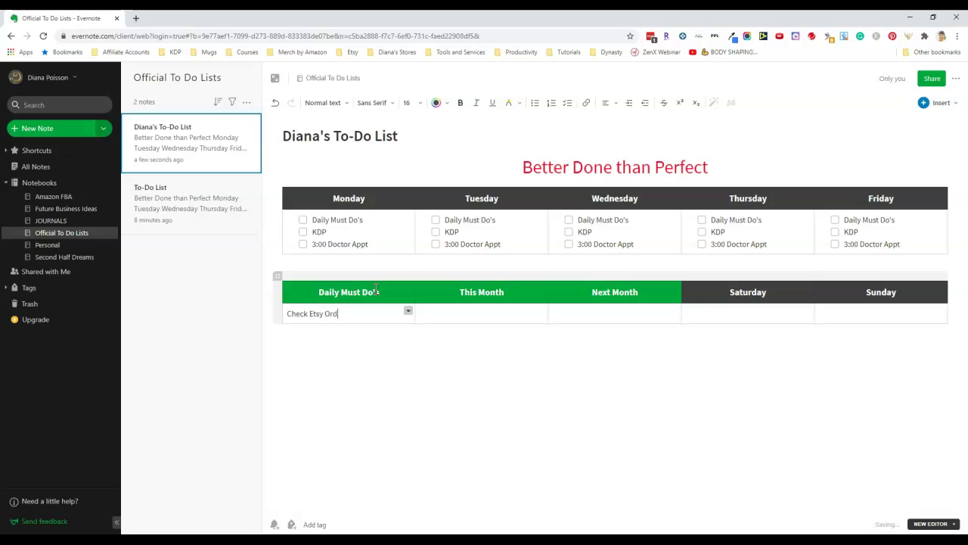
{"action": "key", "text": "Return"}
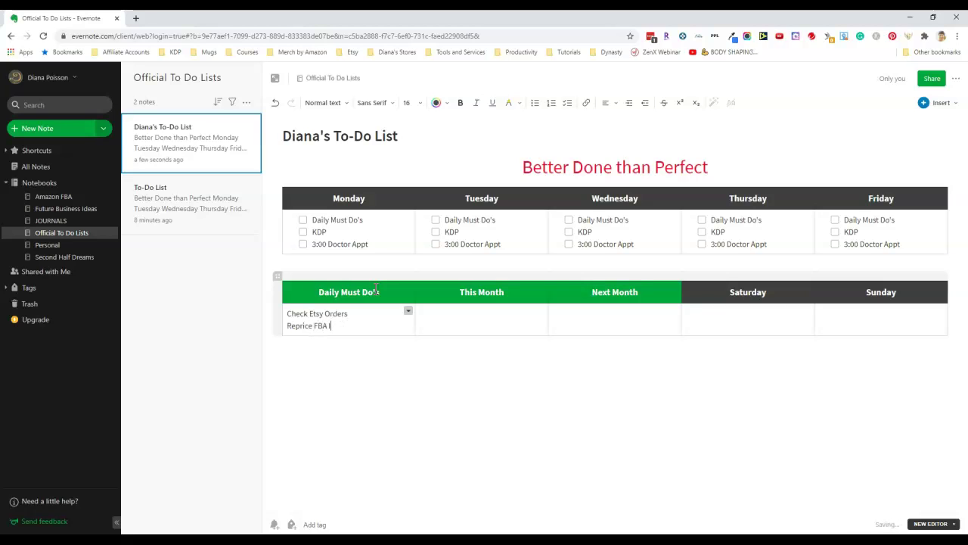
{"action": "key", "text": "Return"}
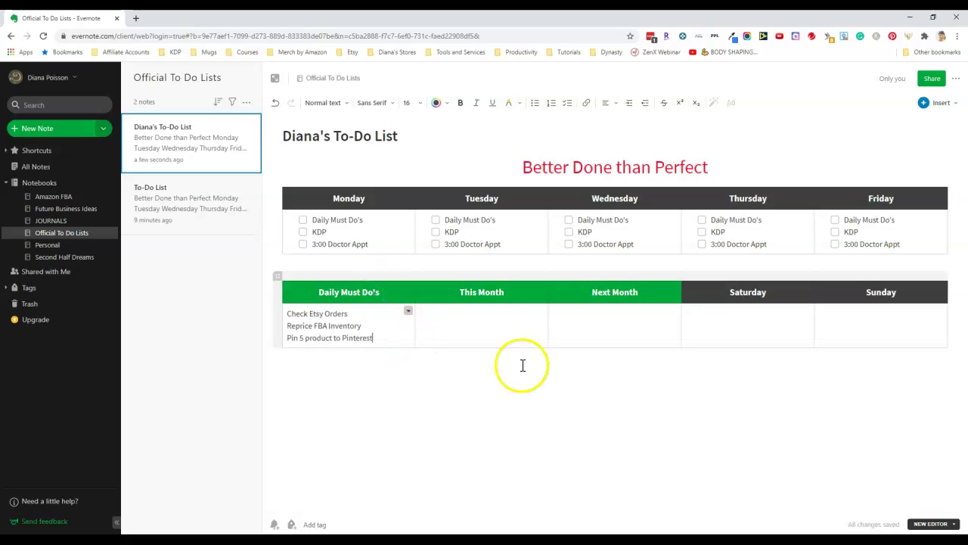
{"action": "left_click", "coordinate": [447, 313]}
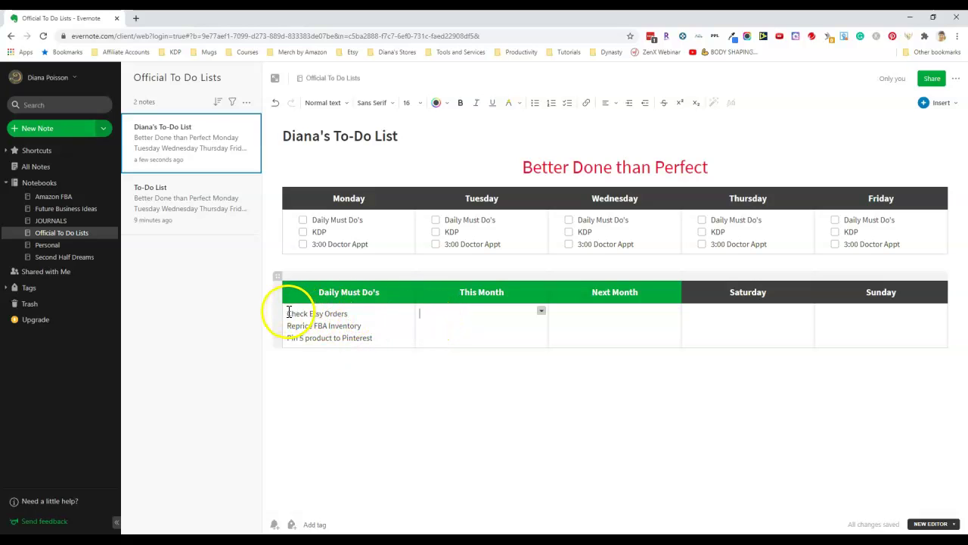
{"action": "left_click_drag", "start_coordinate": [288, 313], "coordinate": [379, 342]}
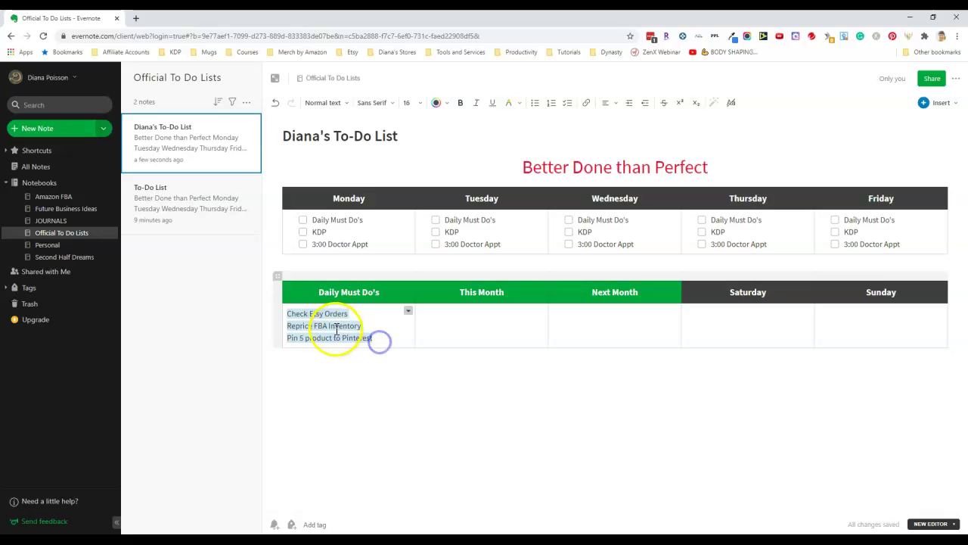
{"action": "left_click", "coordinate": [568, 103]}
{"action": "left_click", "coordinate": [368, 319]}
{"action": "left_click", "coordinate": [433, 313]}
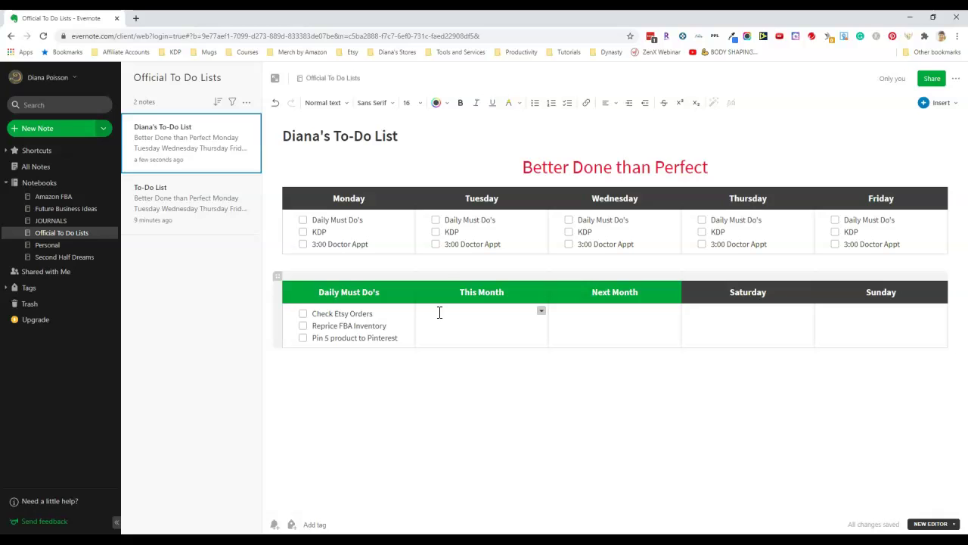
Step: Scroll through the To-Do List note's weekly tables, monthly tasks and KDP section
{"action": "left_click", "coordinate": [189, 198]}
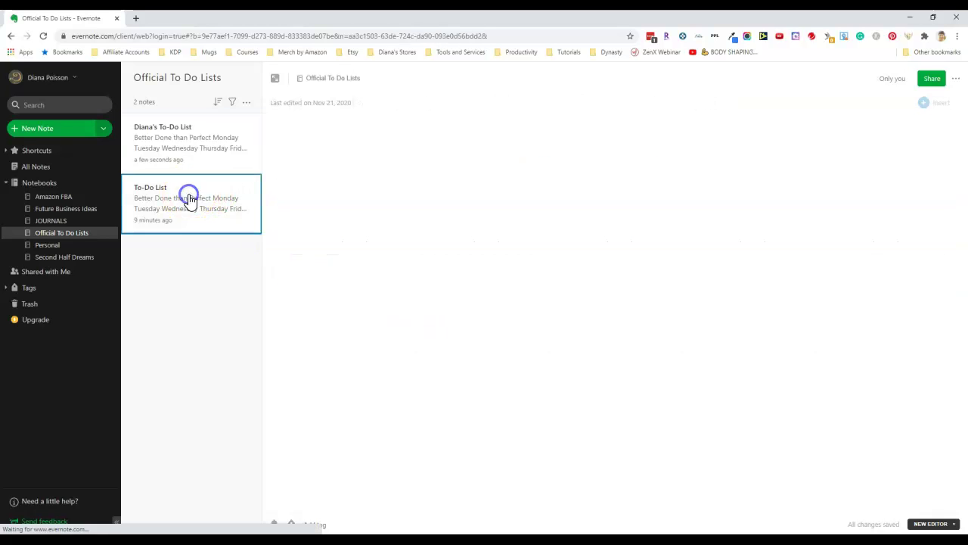
{"action": "scroll", "coordinate": [627, 244], "scroll_direction": "down", "scroll_amount": 2}
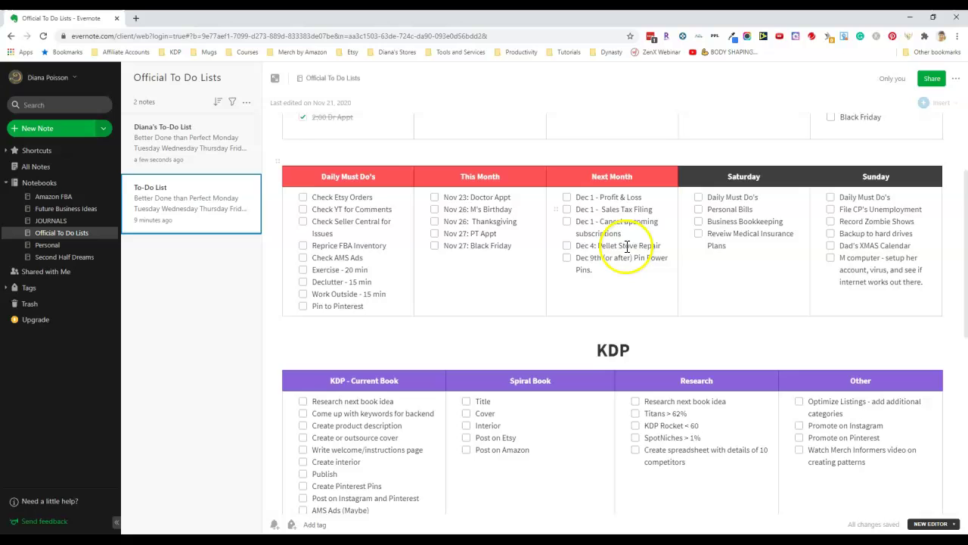
{"action": "scroll", "coordinate": [627, 246], "scroll_direction": "down", "scroll_amount": 1}
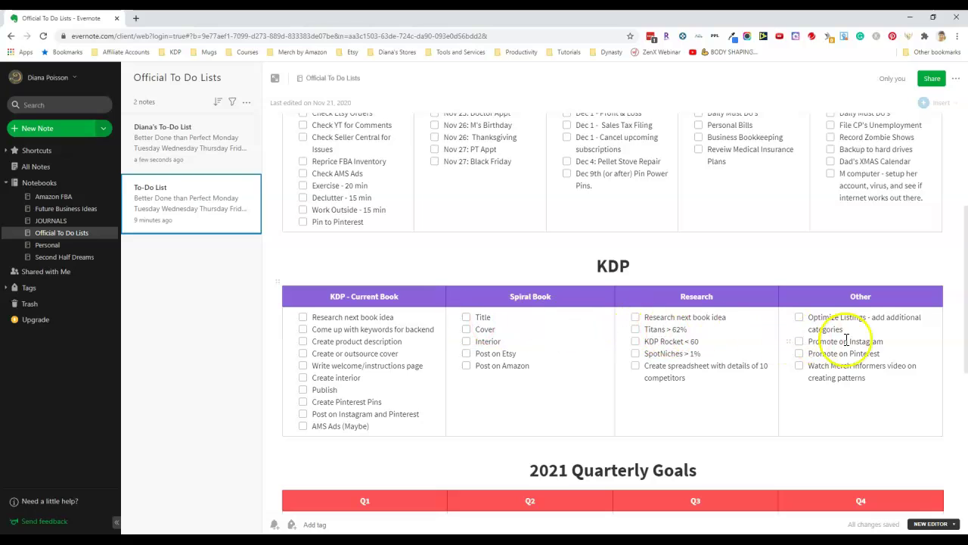
{"action": "scroll", "coordinate": [756, 172], "scroll_direction": "up", "scroll_amount": 3}
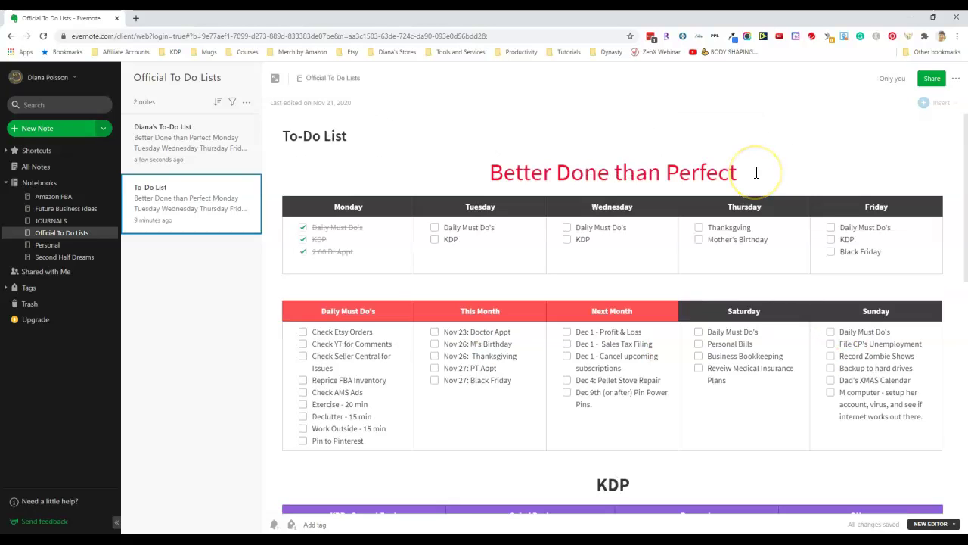